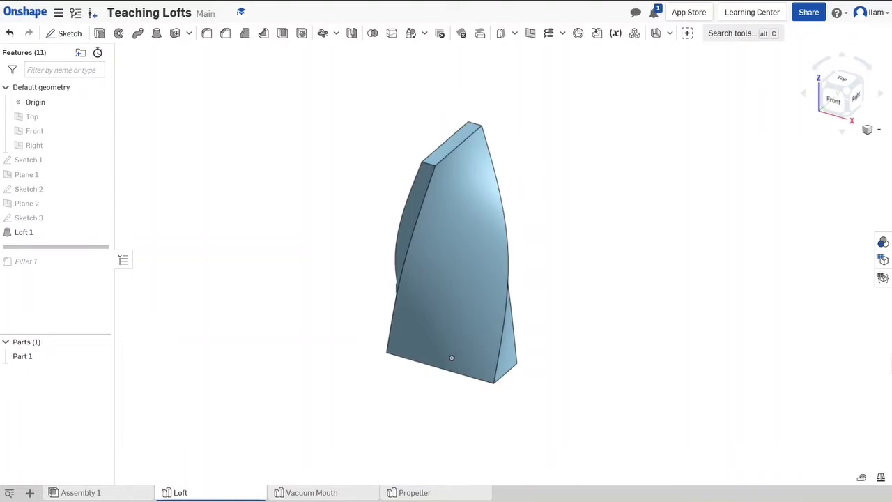
- Examine the shape of the twisted lofted part from several angles
{"action": "right_click_drag", "start_coordinate": [530, 299], "coordinate": [424, 369]}
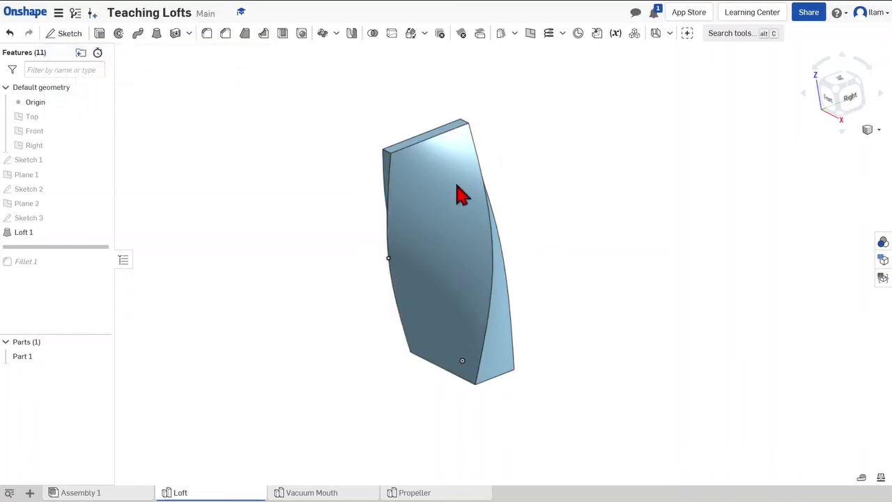
{"action": "mouse_move", "coordinate": [458, 193]}
{"action": "right_mouse_down"}
{"action": "mouse_move", "coordinate": [450, 170]}
{"action": "mouse_move", "coordinate": [461, 196]}
{"action": "right_mouse_up"}
{"action": "scroll", "coordinate": [418, 229], "scroll_direction": "up", "scroll_amount": 4}
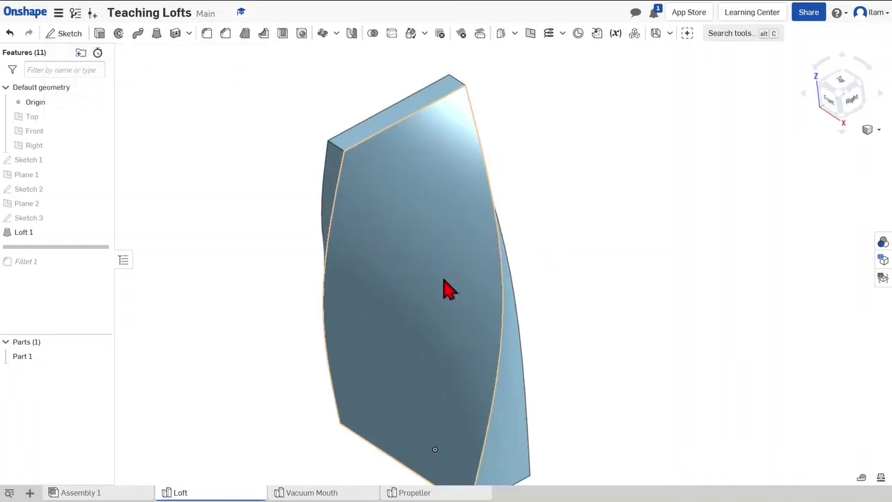
{"action": "scroll", "coordinate": [422, 272], "scroll_direction": "down", "scroll_amount": 6}
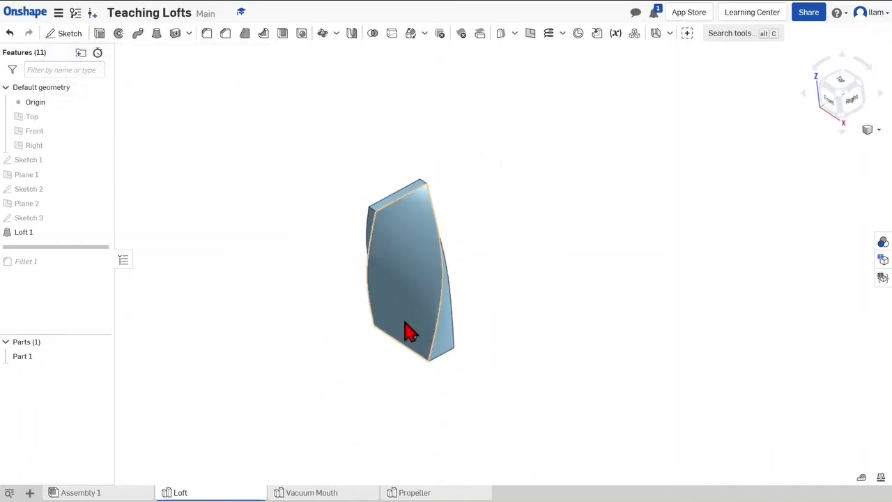
{"action": "scroll", "coordinate": [432, 258], "scroll_direction": "up", "scroll_amount": 4}
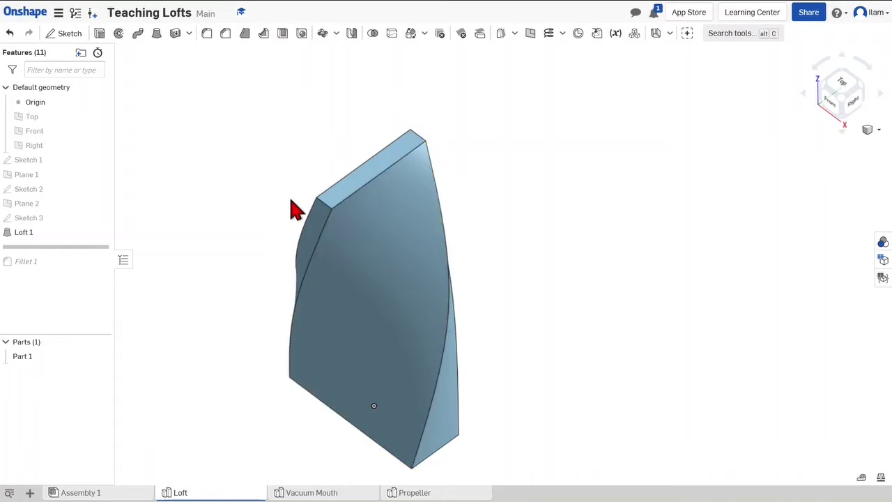
{"action": "left_click", "coordinate": [52, 232]}
{"action": "left_click", "coordinate": [189, 185]}
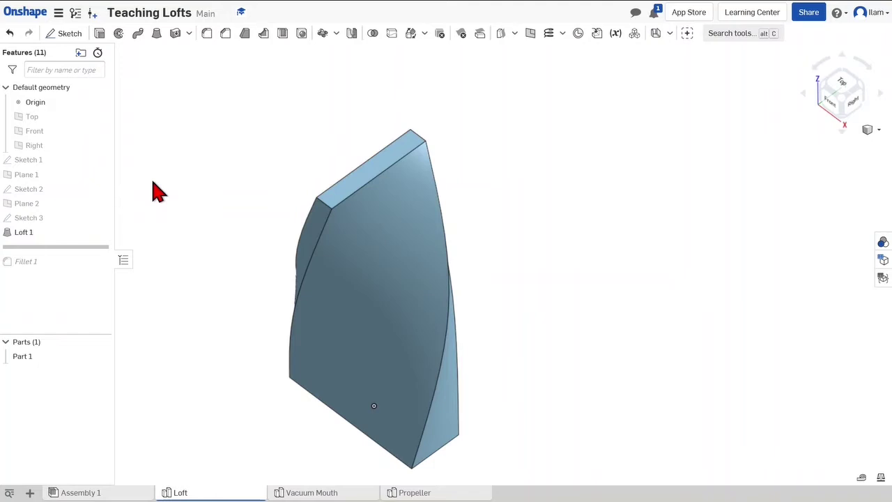
- Open Sketch 1 at the base of the loft to review its profile dimensions, and close it
{"action": "left_click", "coordinate": [52, 159]}
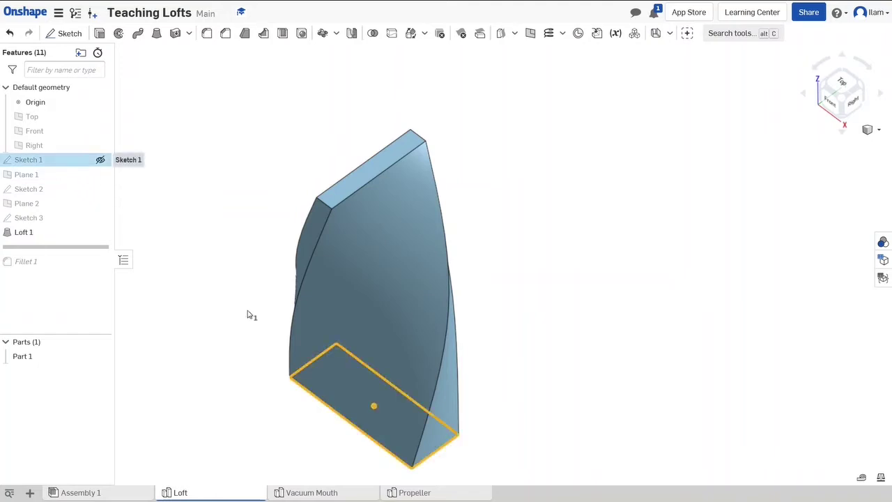
{"action": "double_click", "coordinate": [454, 405]}
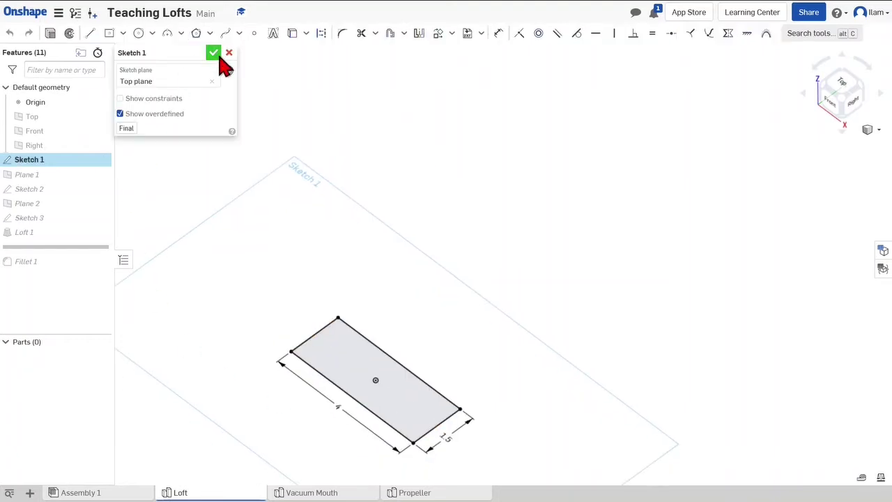
{"action": "left_click", "coordinate": [214, 53]}
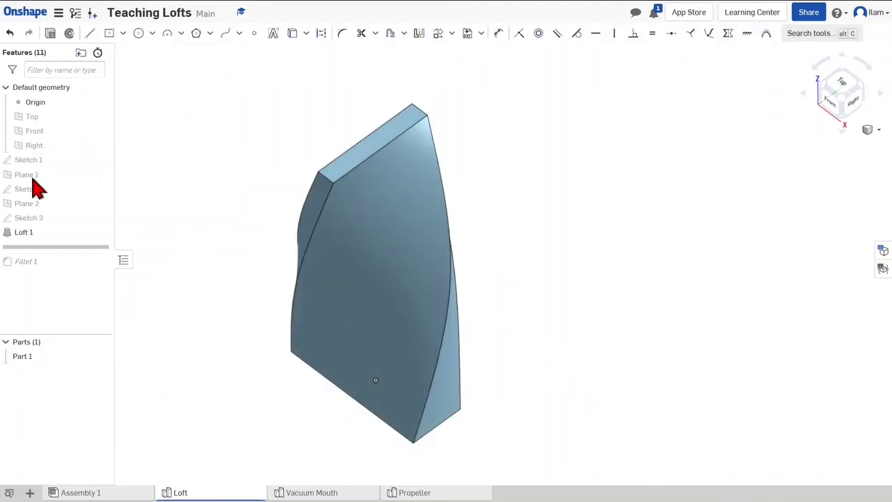
{"action": "left_click", "coordinate": [29, 188]}
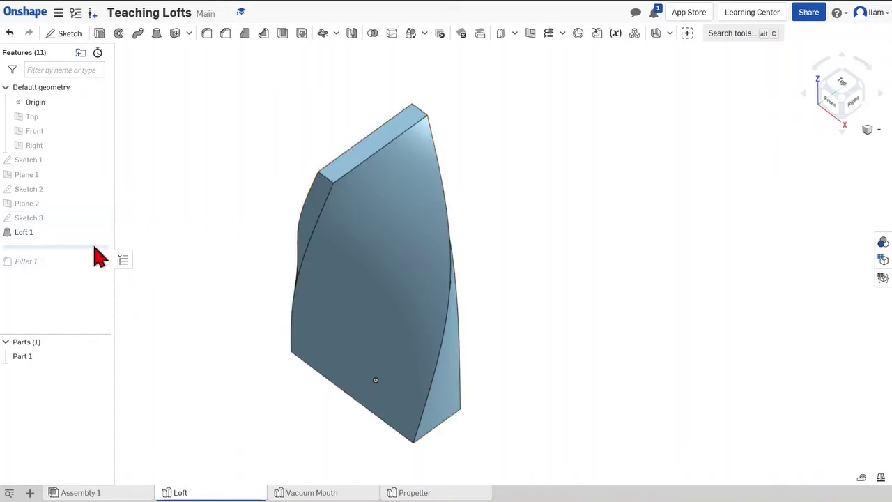
- Roll the feature history back to just before Sketch 1 and show the default planes
{"action": "left_click_drag", "start_coordinate": [60, 248], "coordinate": [56, 160]}
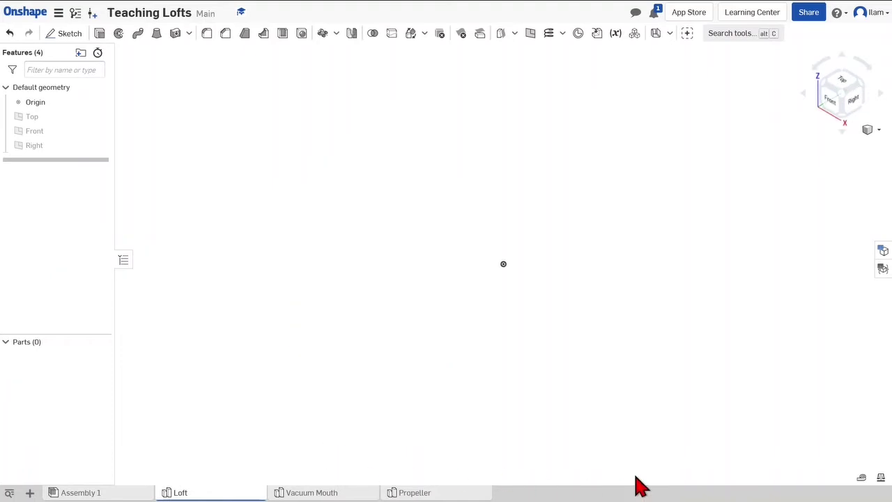
{"action": "key", "text": "p"}
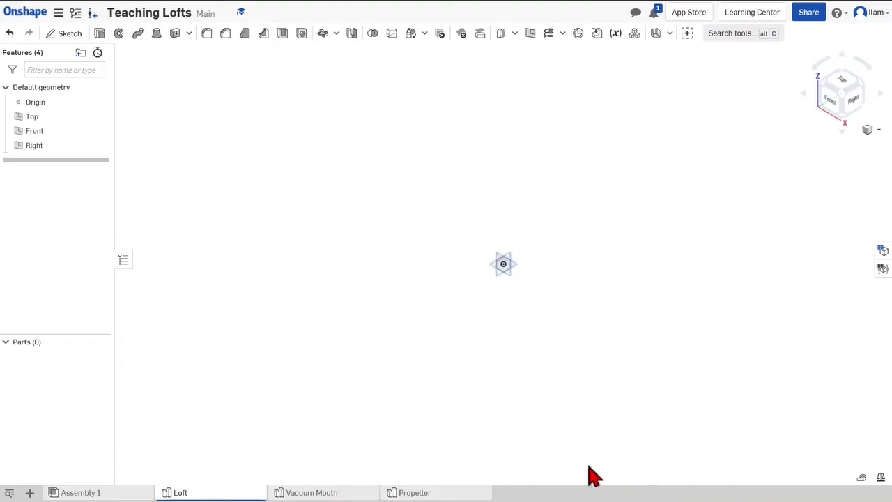
{"action": "scroll", "coordinate": [514, 251], "scroll_direction": "up", "scroll_amount": 8}
{"action": "scroll", "coordinate": [449, 201], "scroll_direction": "up", "scroll_amount": 5}
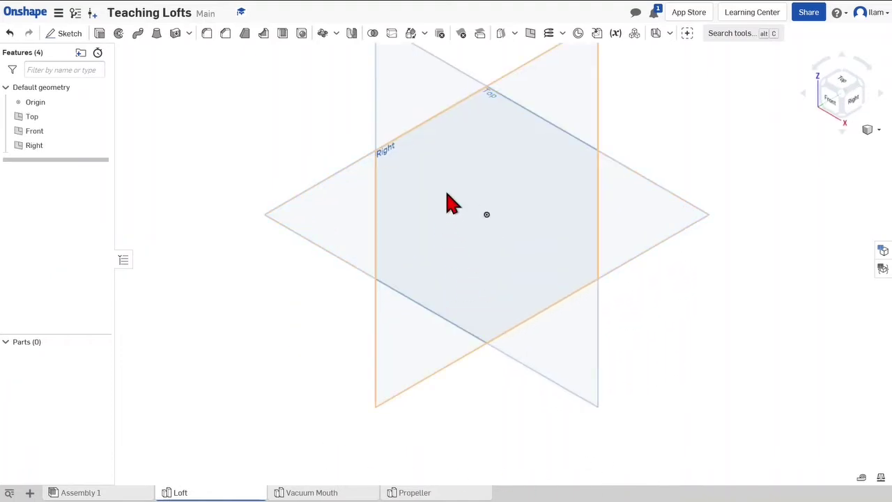
- Start a sketch on the Top plane and draw a center rectangle on the origin, about 4.6 in wide
{"action": "right_click_drag", "start_coordinate": [486, 277], "coordinate": [502, 253]}
{"action": "left_click", "coordinate": [513, 152]}
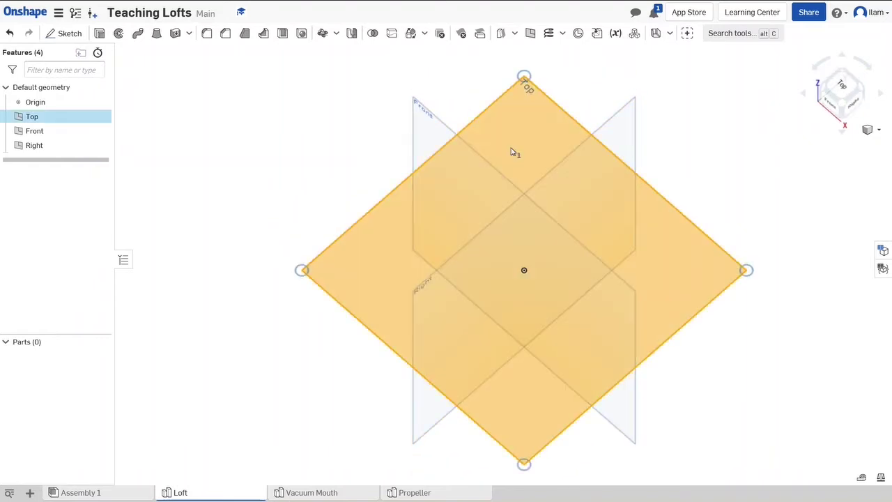
{"action": "key", "text": "shift+s"}
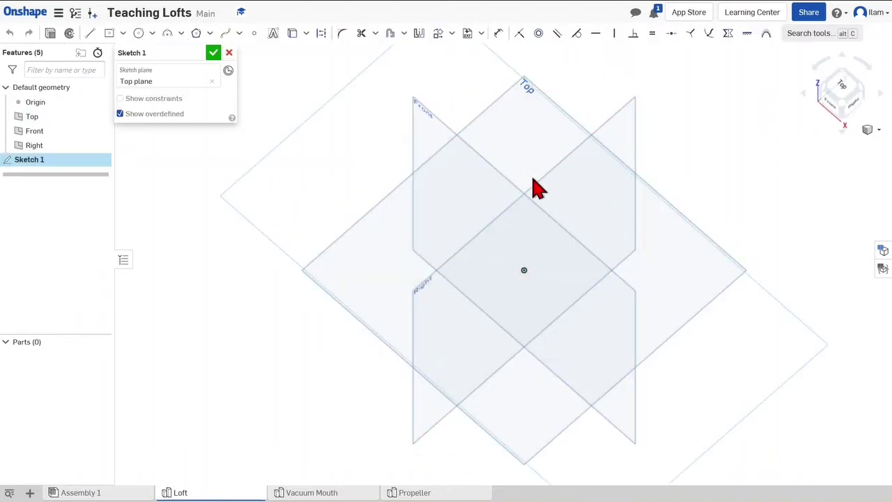
{"action": "key", "text": "n"}
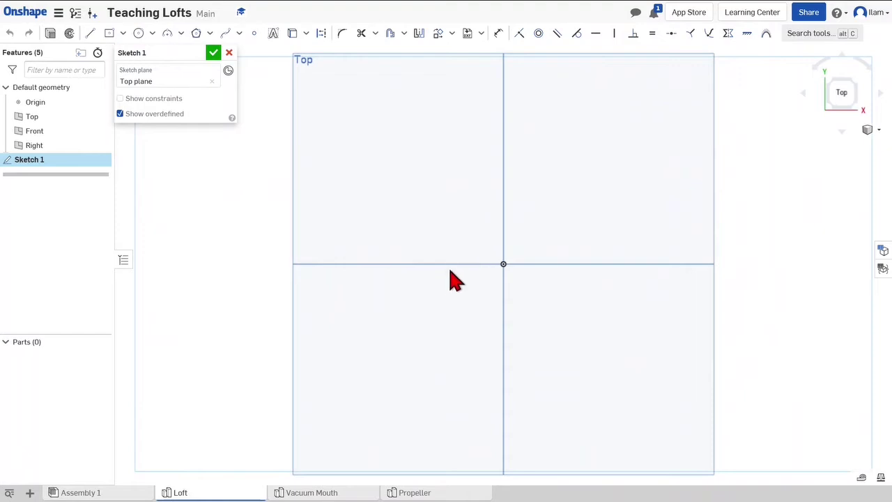
{"action": "left_click", "coordinate": [112, 33]}
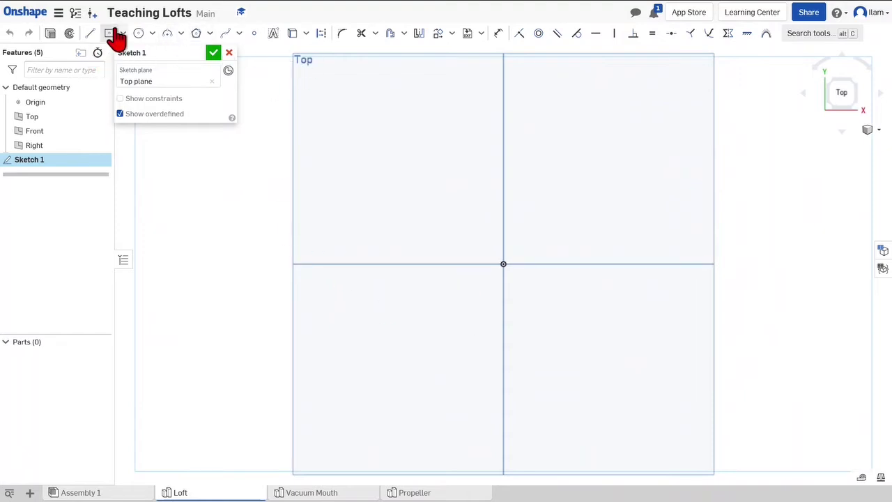
{"action": "left_click", "coordinate": [503, 263]}
{"action": "left_click", "coordinate": [668, 223]}
- Dimension the rectangle to 4 in wide by 1.5 in high and finish the sketch
{"action": "left_click", "coordinate": [566, 225]}
{"action": "left_click", "coordinate": [513, 192]}
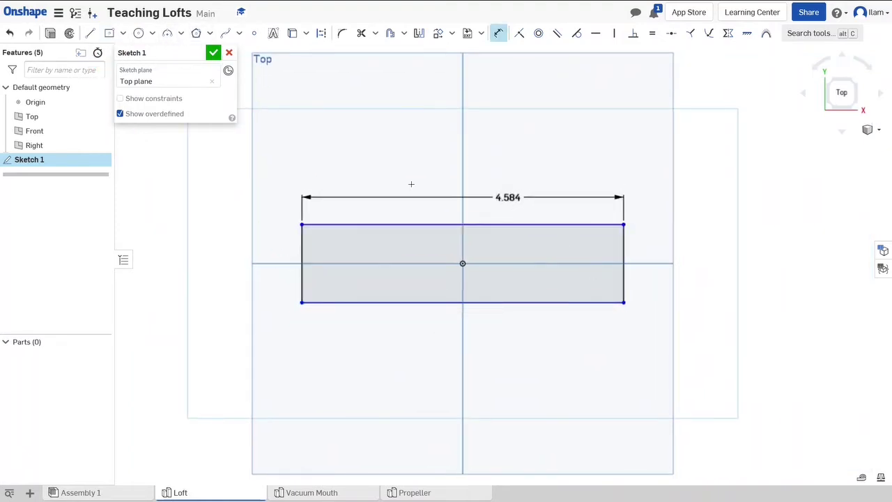
{"action": "type", "text": "4"}
{"action": "key", "text": "Return"}
{"action": "left_click", "coordinate": [603, 248]}
{"action": "left_click", "coordinate": [630, 249]}
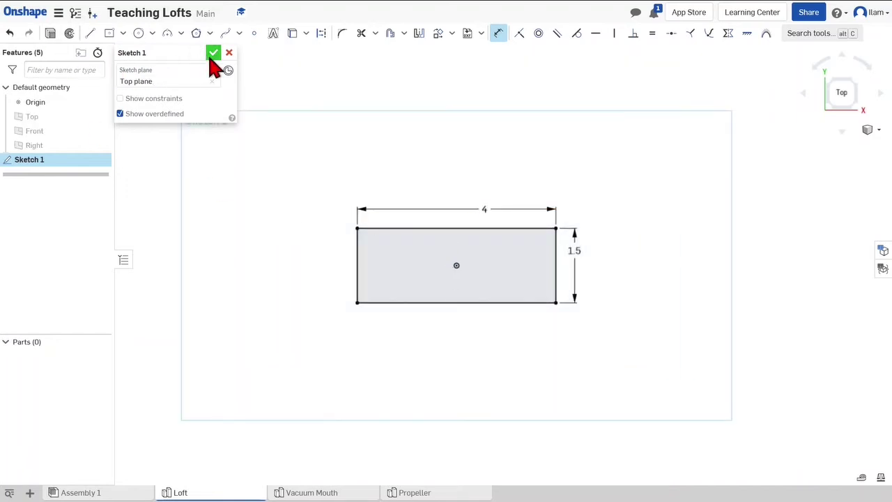
{"action": "left_click", "coordinate": [212, 54]}
- Create a plane offset 4 in above the face of Sketch 1
{"action": "mouse_move", "coordinate": [558, 382]}
{"action": "right_mouse_down"}
{"action": "mouse_move", "coordinate": [552, 351]}
{"action": "mouse_move", "coordinate": [565, 367]}
{"action": "right_mouse_up"}
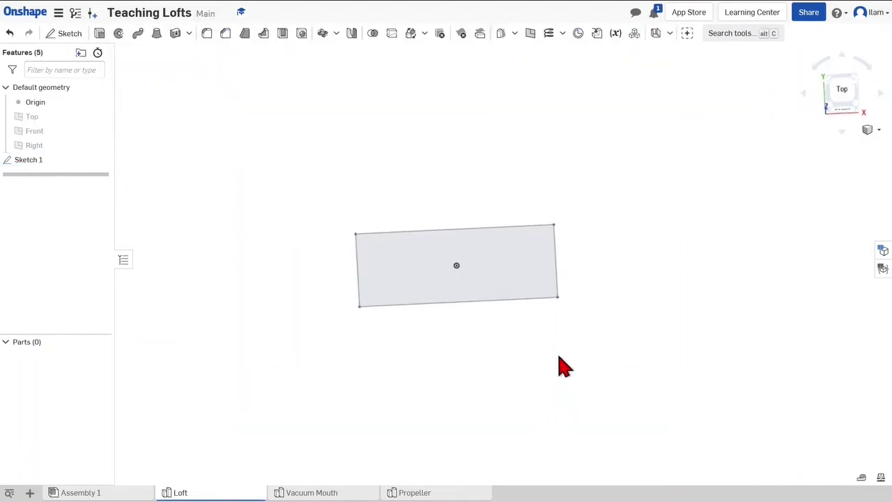
{"action": "scroll", "coordinate": [520, 288], "scroll_direction": "up", "scroll_amount": 3}
{"action": "mouse_move", "coordinate": [520, 289]}
{"action": "right_mouse_down"}
{"action": "mouse_move", "coordinate": [518, 313]}
{"action": "mouse_move", "coordinate": [528, 306]}
{"action": "mouse_move", "coordinate": [524, 285]}
{"action": "right_mouse_up"}
{"action": "left_click", "coordinate": [509, 249]}
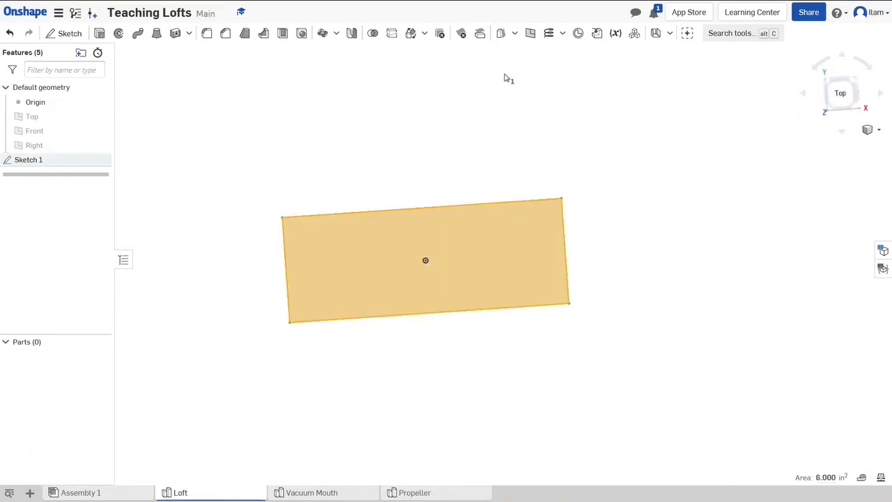
{"action": "left_click", "coordinate": [531, 32]}
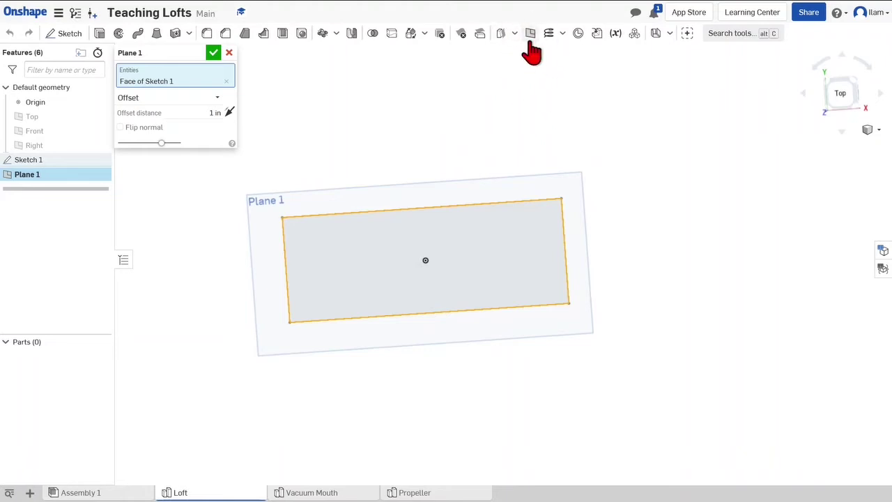
{"action": "scroll", "coordinate": [337, 330], "scroll_direction": "down", "scroll_amount": 1}
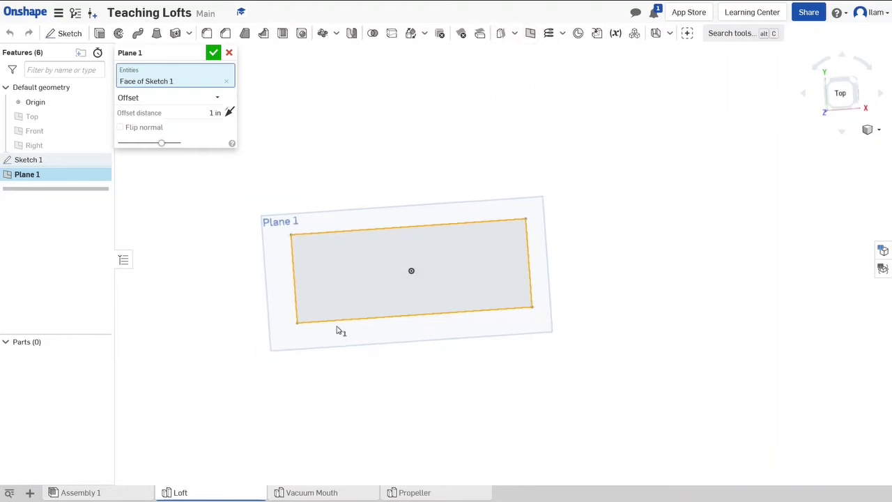
{"action": "right_click_drag", "start_coordinate": [323, 377], "coordinate": [341, 338]}
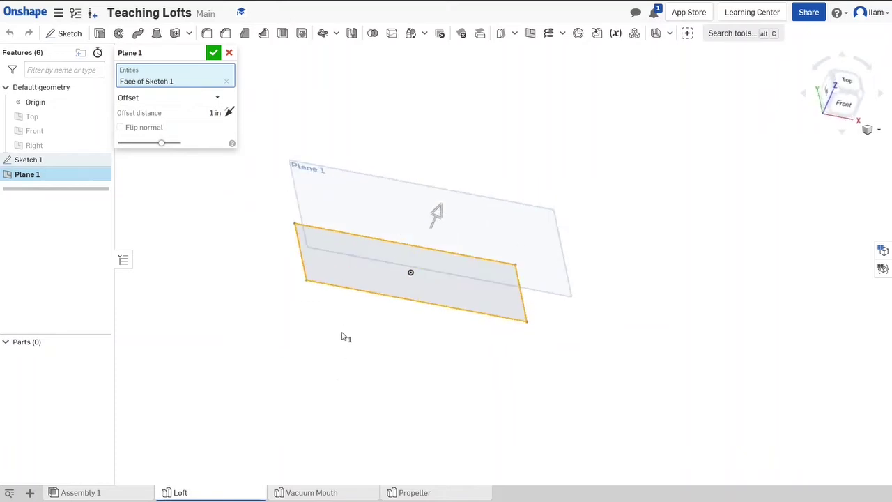
{"action": "mouse_move", "coordinate": [441, 293]}
{"action": "right_mouse_down"}
{"action": "mouse_move", "coordinate": [428, 309]}
{"action": "mouse_move", "coordinate": [419, 205]}
{"action": "right_mouse_up"}
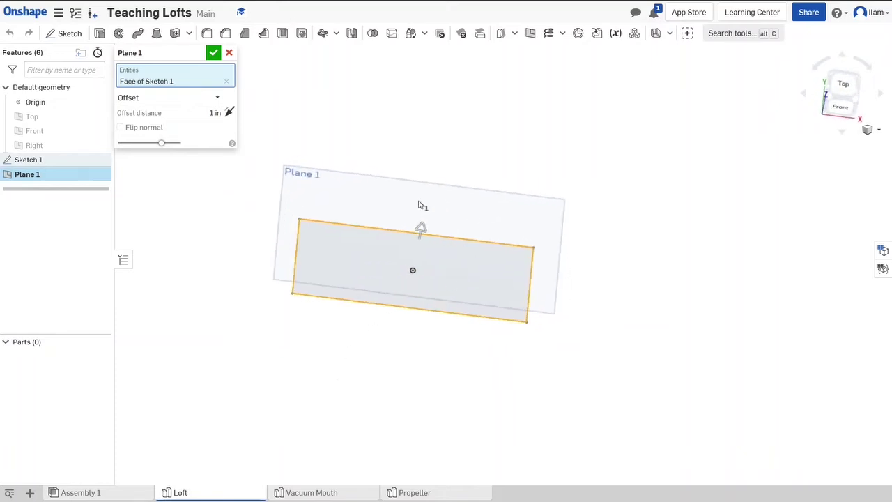
{"action": "right_click_drag", "start_coordinate": [388, 423], "coordinate": [389, 392]}
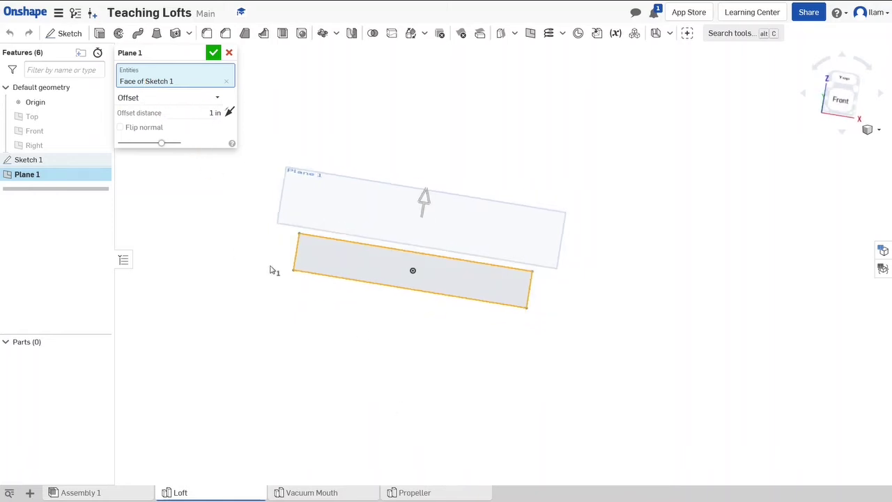
{"action": "mouse_move", "coordinate": [406, 298]}
{"action": "middle_mouse_down"}
{"action": "mouse_move", "coordinate": [372, 335]}
{"action": "mouse_move", "coordinate": [363, 369]}
{"action": "middle_mouse_up"}
{"action": "right_click_drag", "start_coordinate": [339, 351], "coordinate": [336, 322]}
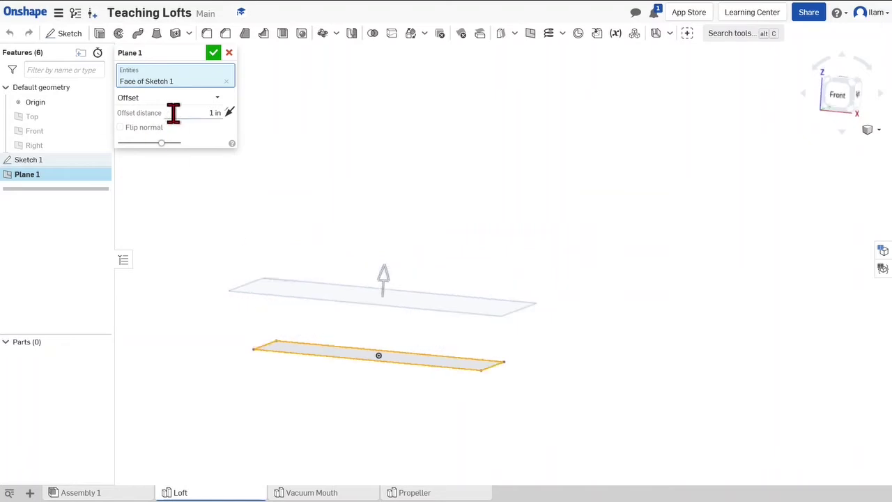
{"action": "left_click", "coordinate": [174, 113]}
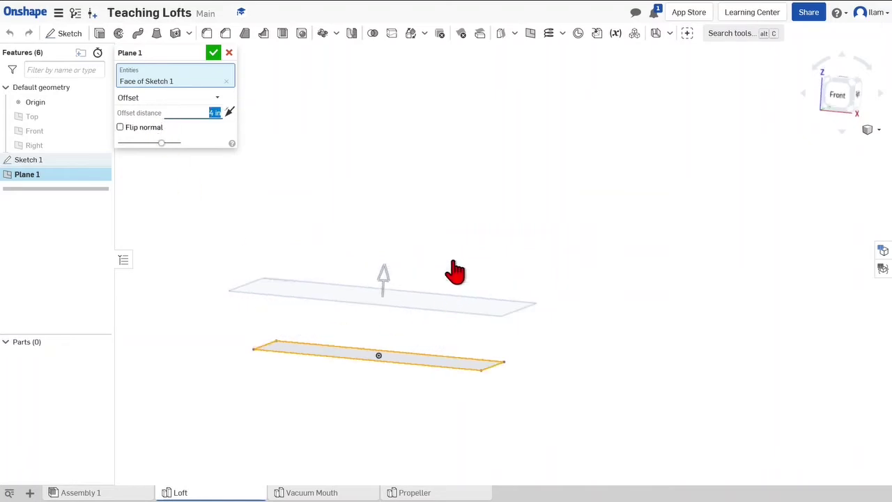
{"action": "scroll", "coordinate": [446, 245], "scroll_direction": "down", "scroll_amount": 1}
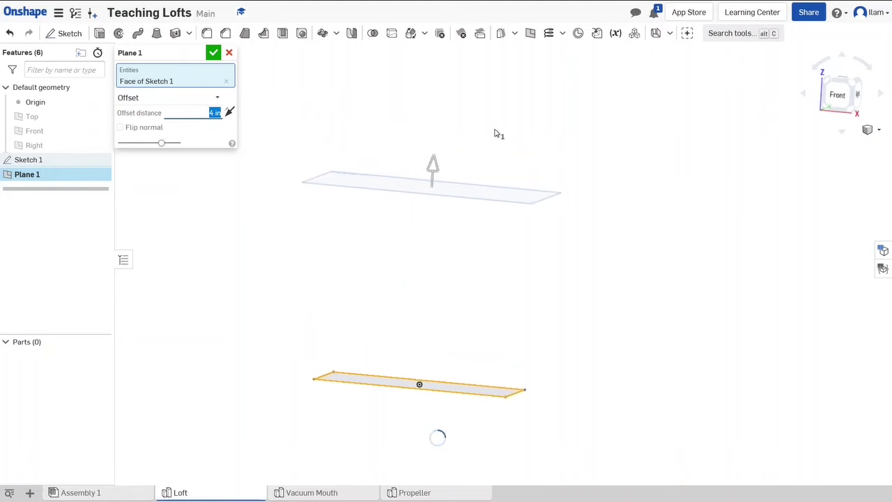
{"action": "right_click_drag", "start_coordinate": [490, 147], "coordinate": [489, 156]}
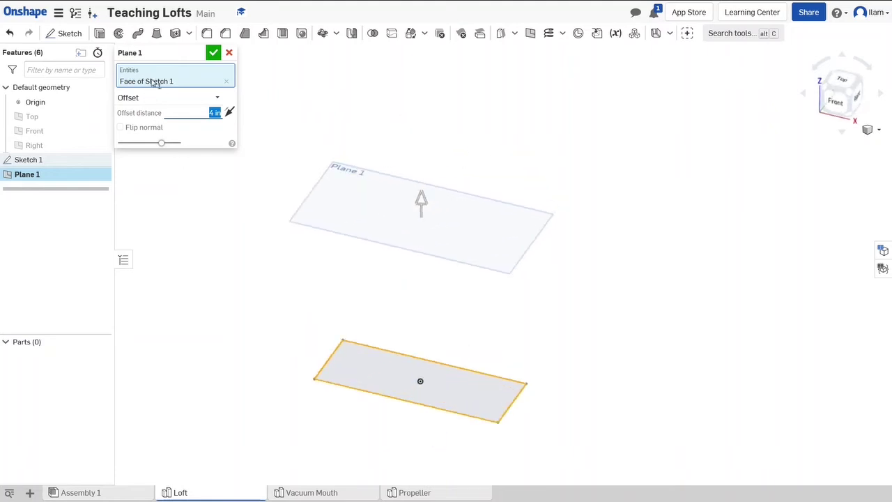
{"action": "left_click", "coordinate": [213, 56]}
- Start a new sketch on Plane 1, the plane offset above the first rectangle
{"action": "right_click_drag", "start_coordinate": [478, 209], "coordinate": [484, 232]}
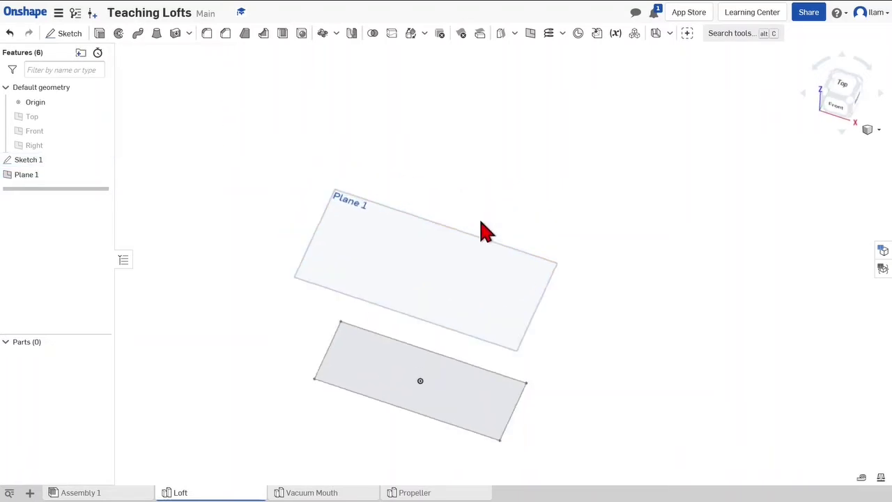
{"action": "left_click", "coordinate": [424, 251]}
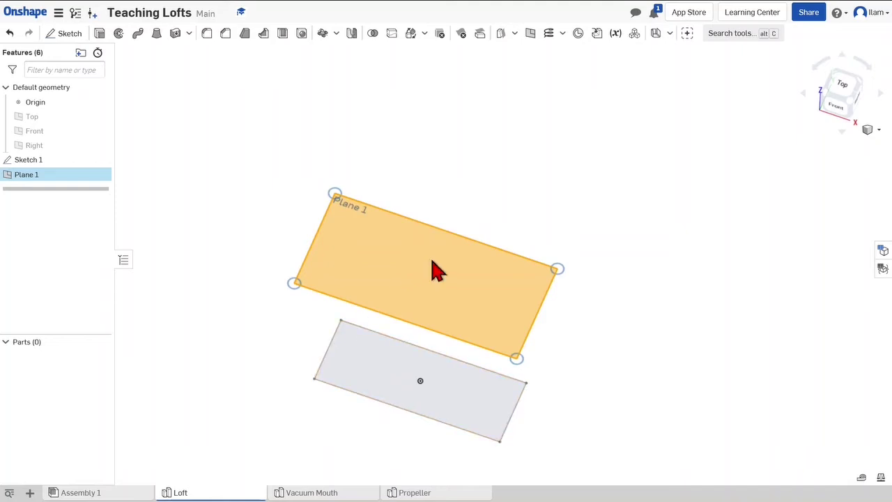
{"action": "left_click", "coordinate": [432, 270]}
{"action": "key", "text": "shift+s"}
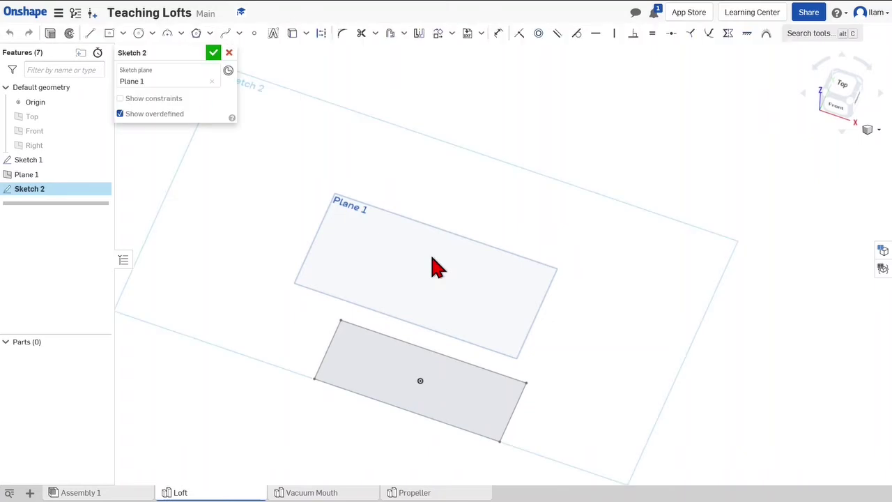
{"action": "left_click", "coordinate": [849, 89]}
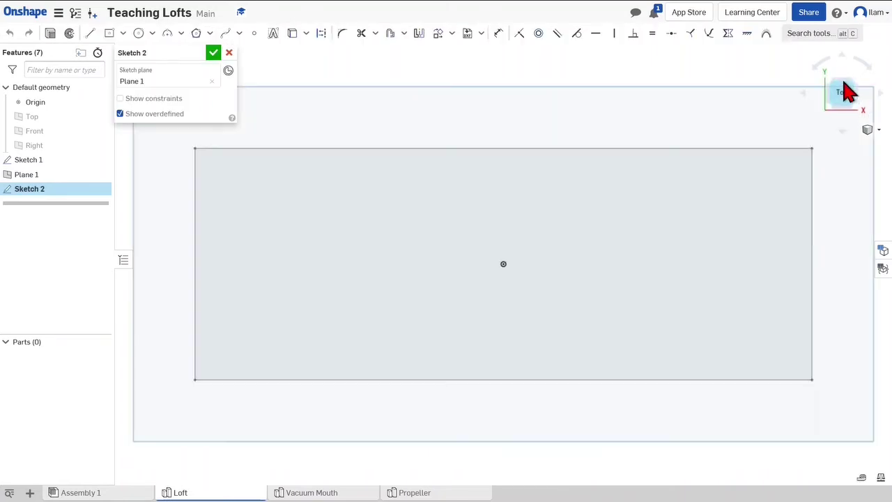
{"action": "scroll", "coordinate": [683, 289], "scroll_direction": "up", "scroll_amount": 3}
{"action": "scroll", "coordinate": [641, 239], "scroll_direction": "down", "scroll_amount": 2}
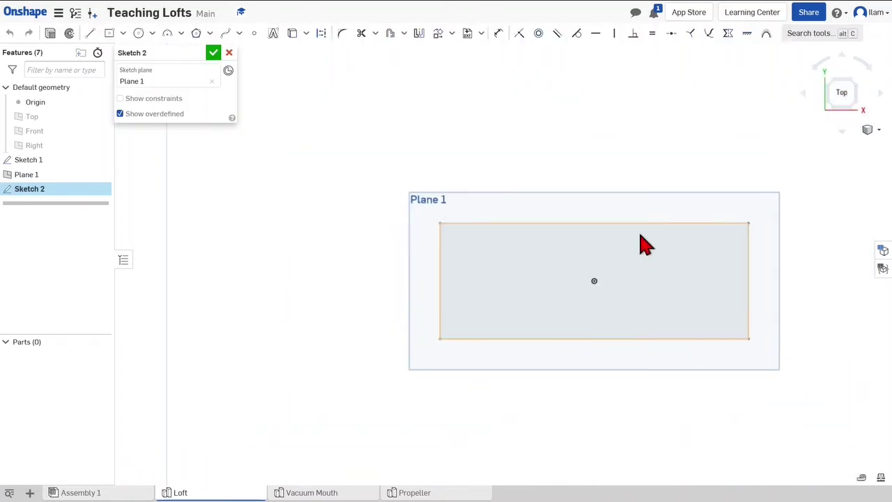
{"action": "right_click_drag", "start_coordinate": [641, 239], "coordinate": [662, 290]}
{"action": "left_click", "coordinate": [842, 90]}
- Draw a small center rectangle on the origin, about a third as wide as the rectangle of Sketch 1
{"action": "key", "text": "r"}
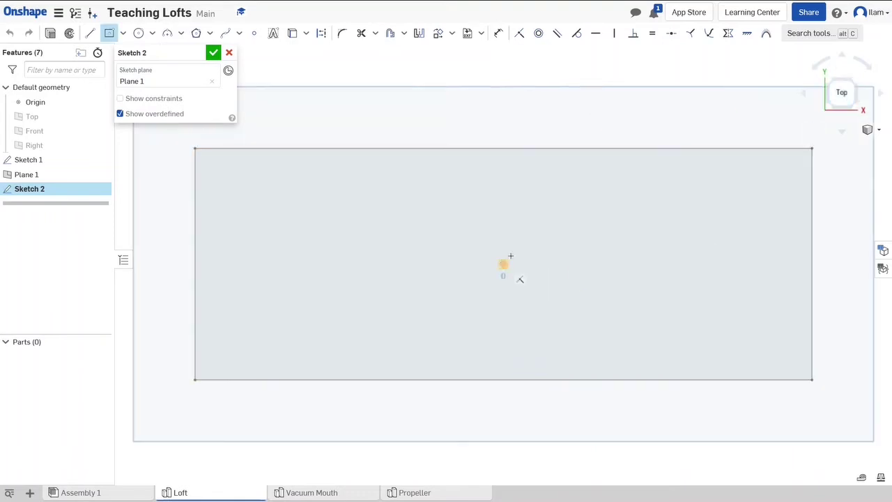
{"action": "left_click", "coordinate": [503, 263]}
{"action": "left_click", "coordinate": [594, 227]}
{"action": "key", "text": "Escape"}
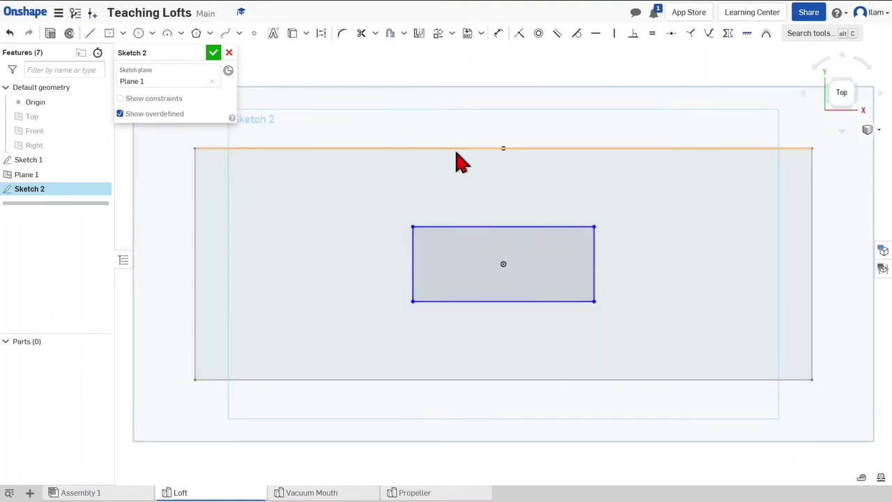
{"action": "key", "text": "o"}
{"action": "left_click", "coordinate": [455, 227]}
{"action": "left_click_drag", "start_coordinate": [466, 309], "coordinate": [375, 267]}
{"action": "key", "text": "Escape"}
- Reshape the small rectangle by one corner so that it is taller than it is wide
{"action": "scroll", "coordinate": [478, 278], "scroll_direction": "down", "scroll_amount": 5}
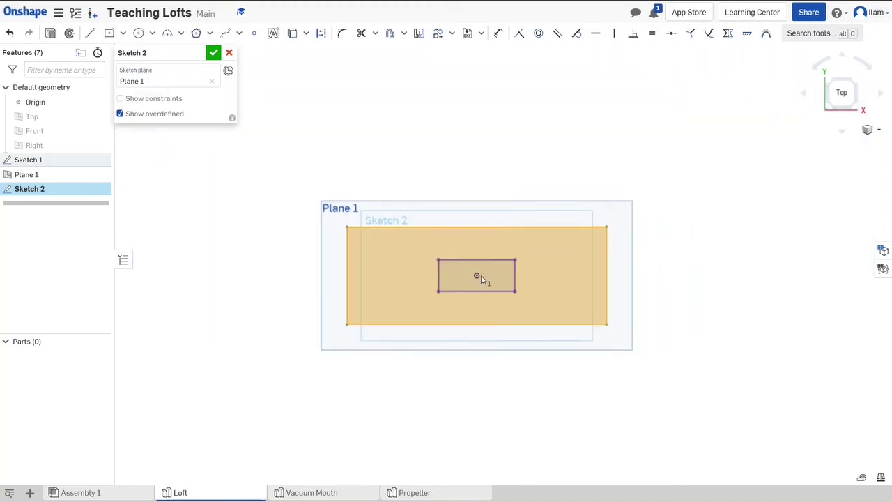
{"action": "scroll", "coordinate": [514, 276], "scroll_direction": "up", "scroll_amount": 3}
{"action": "left_click_drag", "start_coordinate": [513, 258], "coordinate": [488, 235]}
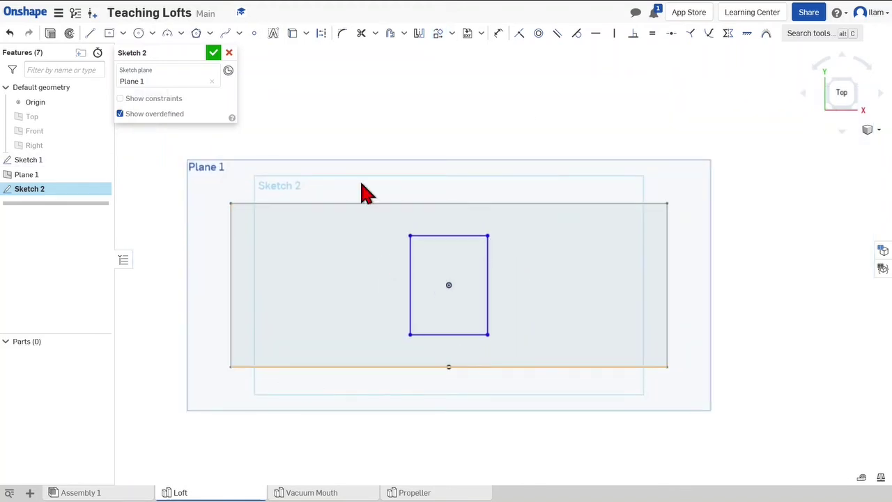
- Rotate the whole small rectangle with the Transform tool so that its sides are slanted relative to Sketch 1
{"action": "left_click_drag", "start_coordinate": [524, 425], "coordinate": [316, 157]}
{"action": "left_click", "coordinate": [440, 39]}
{"action": "left_click_drag", "start_coordinate": [470, 336], "coordinate": [461, 301]}
{"action": "left_click", "coordinate": [753, 208]}
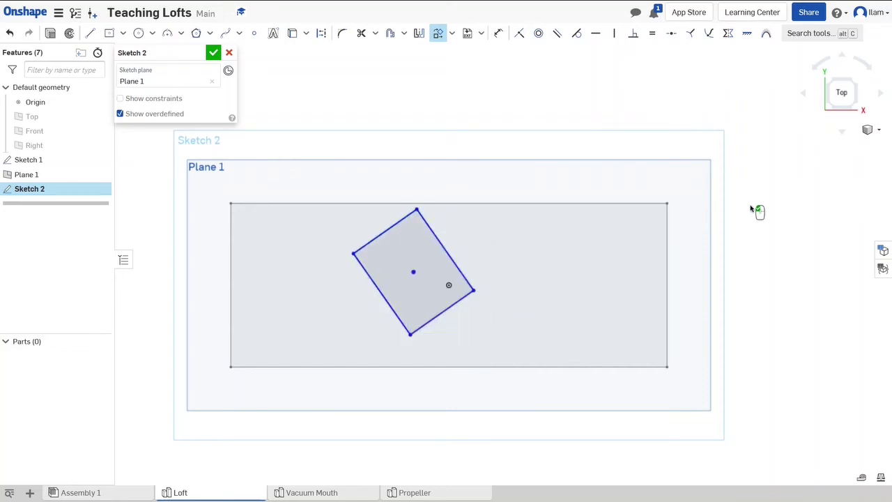
- Make the rectangle's center coincident with the origin, then enlarge and turn it to about 47° with its longer side about 1.47 in
{"action": "scroll", "coordinate": [441, 281], "scroll_direction": "up", "scroll_amount": 3}
{"action": "key", "text": "d"}
{"action": "left_click", "coordinate": [456, 287]}
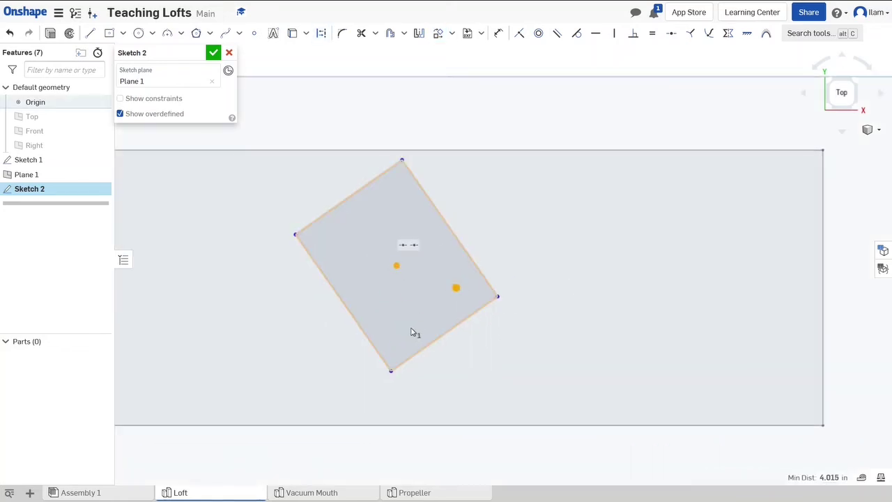
{"action": "left_click", "coordinate": [518, 35]}
{"action": "scroll", "coordinate": [492, 335], "scroll_direction": "down", "scroll_amount": 2}
{"action": "middle_click_drag", "start_coordinate": [492, 335], "coordinate": [471, 381]}
{"action": "left_click_drag", "start_coordinate": [420, 360], "coordinate": [551, 343]}
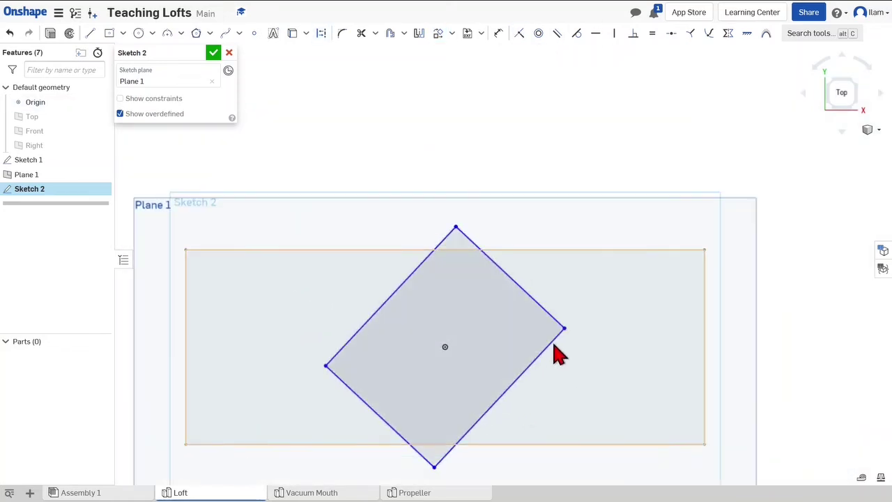
- Dimension the angle between the rectangle's longer lower side and the lower edge of Sketch 1 to 45°
{"action": "key", "text": "d"}
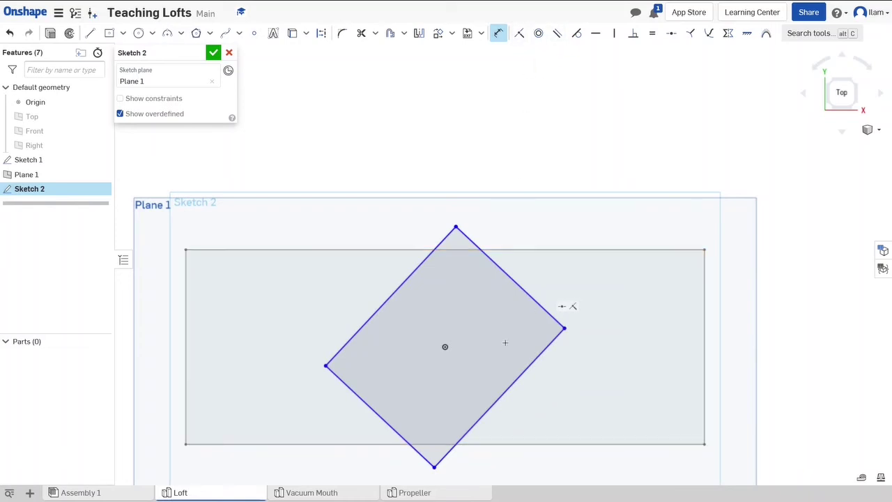
{"action": "left_click", "coordinate": [543, 355]}
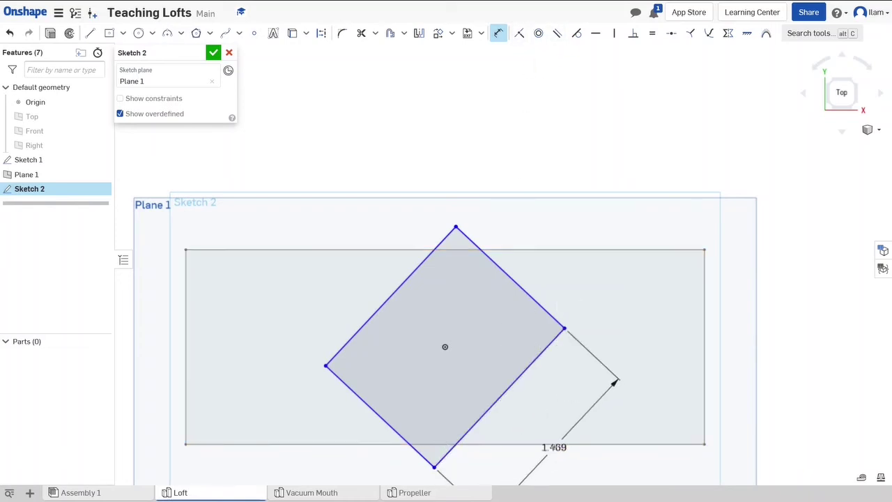
{"action": "left_click", "coordinate": [554, 443]}
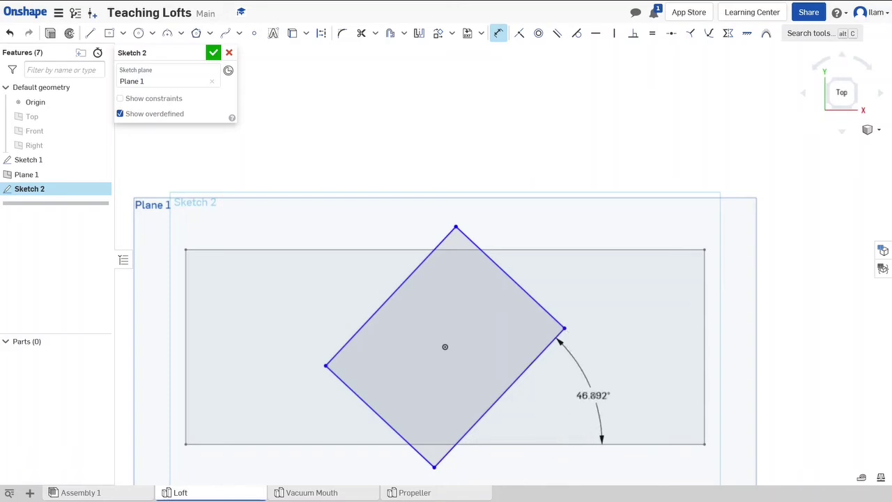
{"action": "left_click", "coordinate": [590, 401]}
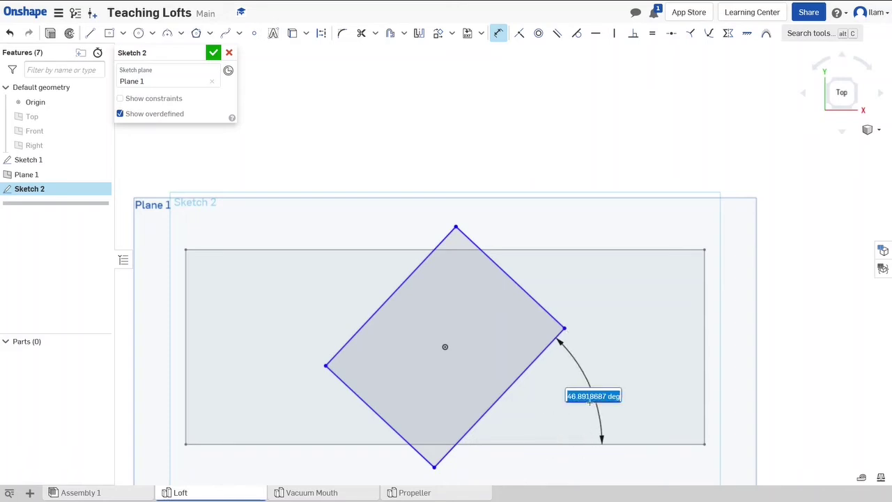
{"action": "type", "text": "45"}
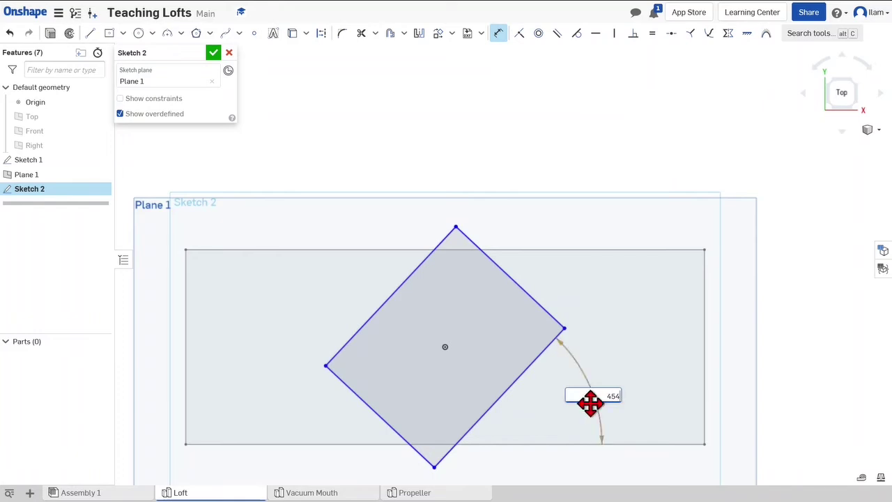
{"action": "key", "text": "Escape"}
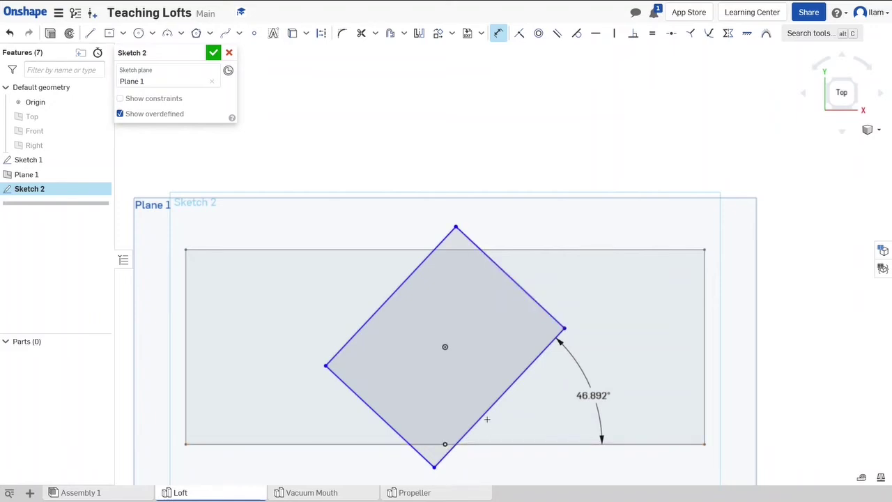
{"action": "middle_click_drag", "start_coordinate": [537, 398], "coordinate": [552, 392]}
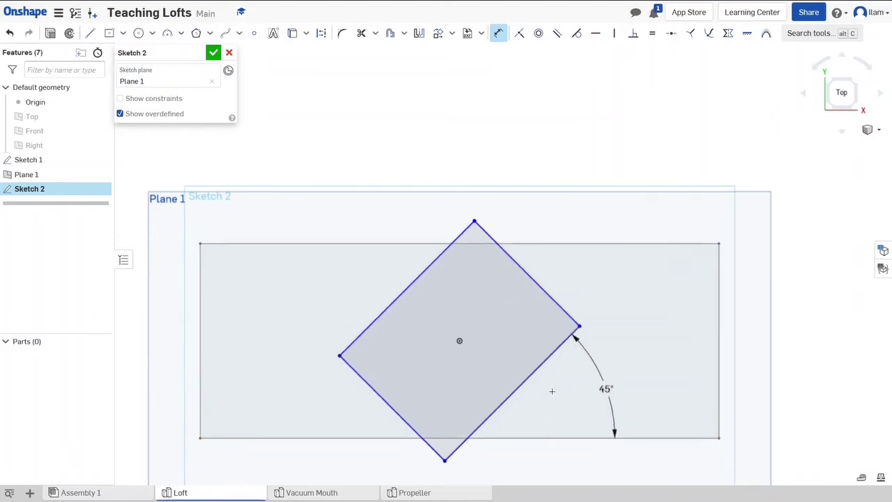
- Dimension the rotated rectangle to 3 in long by 1 in wide and finish the sketch
{"action": "left_click", "coordinate": [513, 422]}
{"action": "left_click", "coordinate": [514, 391]}
{"action": "scroll", "coordinate": [490, 309], "scroll_direction": "up", "scroll_amount": 5}
{"action": "left_click", "coordinate": [638, 180]}
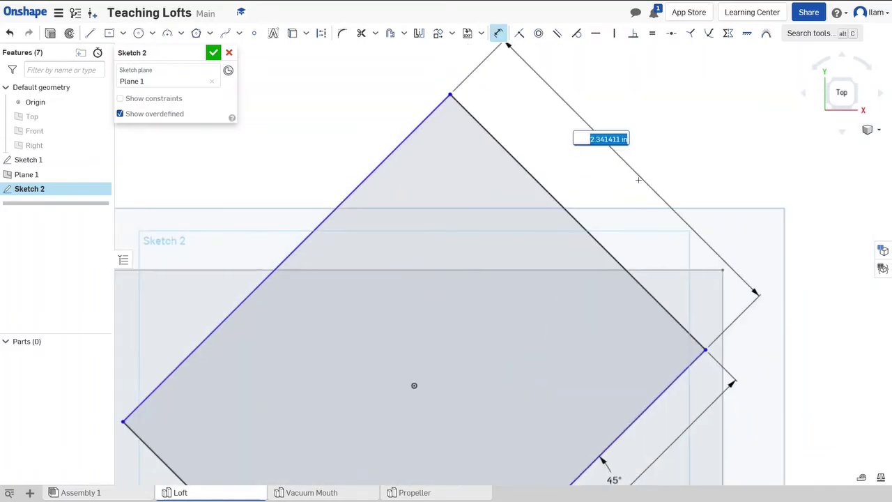
{"action": "type", "text": "1"}
{"action": "key", "text": "Return"}
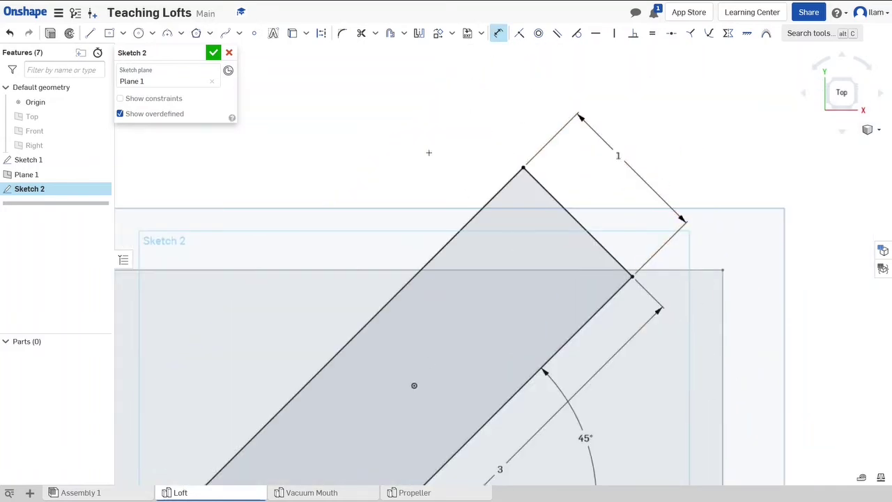
{"action": "left_click", "coordinate": [213, 53]}
{"action": "scroll", "coordinate": [309, 384], "scroll_direction": "down", "scroll_amount": 5}
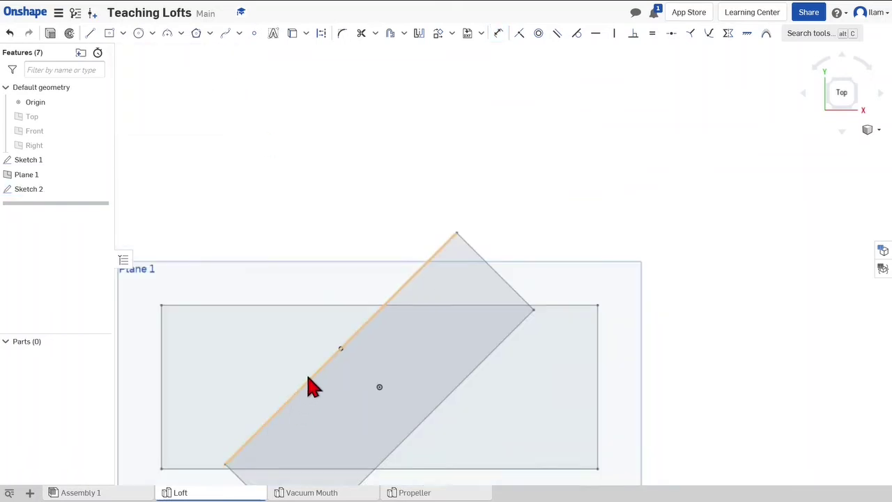
- Create a new solid loft from the face of Sketch 1 to the face of Sketch 2
{"action": "key", "text": "shift+1"}
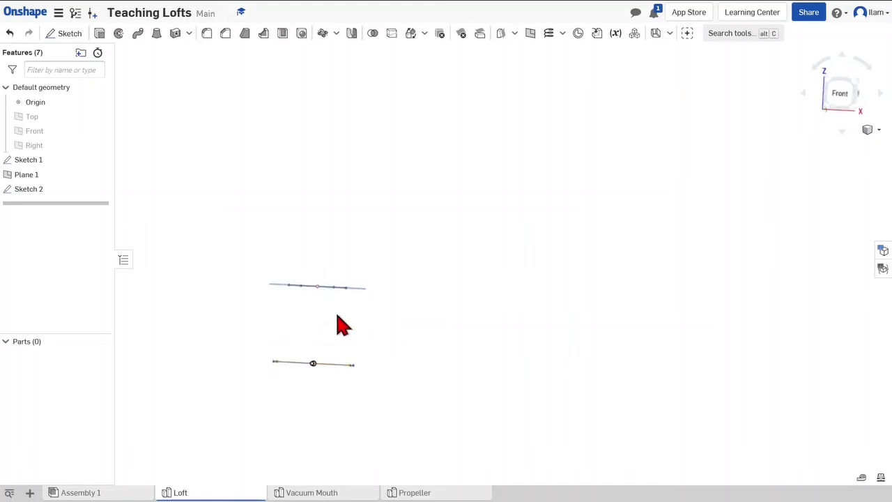
{"action": "right_click_drag", "start_coordinate": [341, 325], "coordinate": [339, 359]}
{"action": "key", "text": "shift+7"}
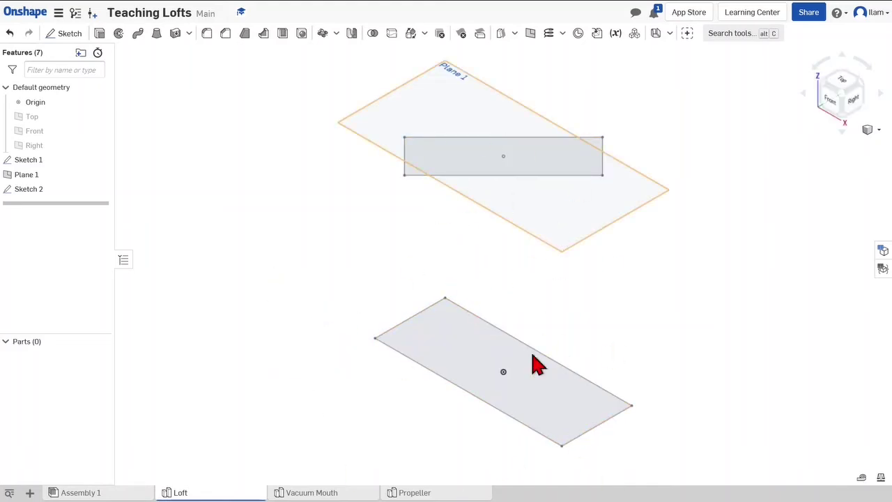
{"action": "left_click", "coordinate": [534, 163]}
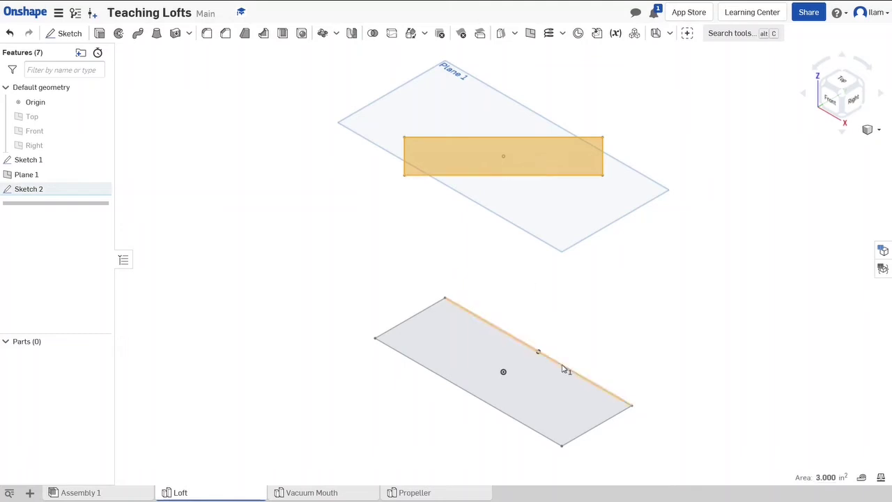
{"action": "left_click", "coordinate": [559, 394]}
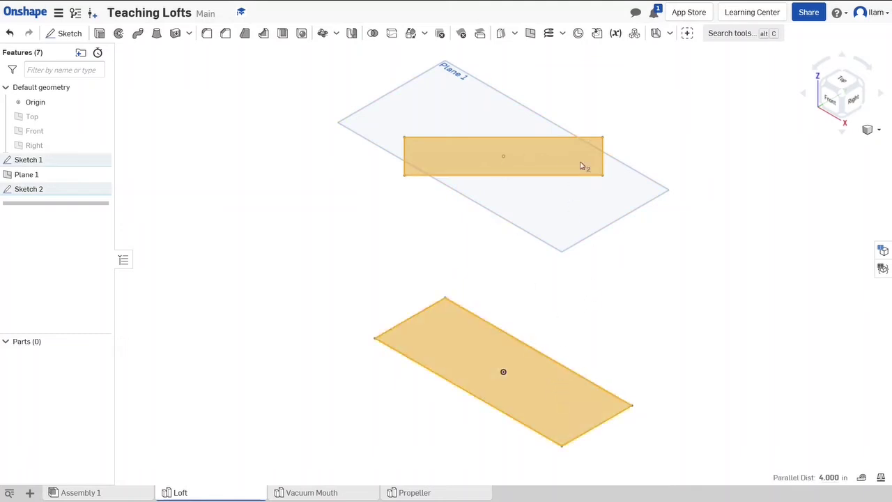
{"action": "left_click", "coordinate": [536, 302]}
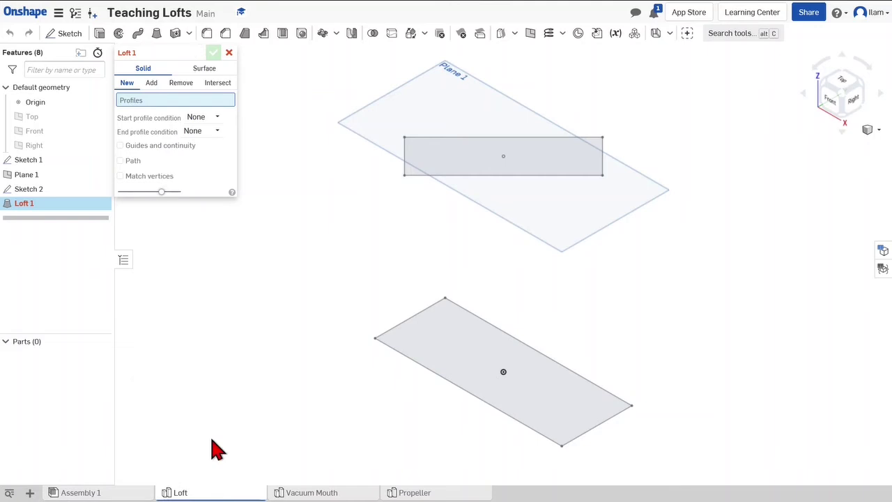
{"action": "left_click", "coordinate": [466, 362]}
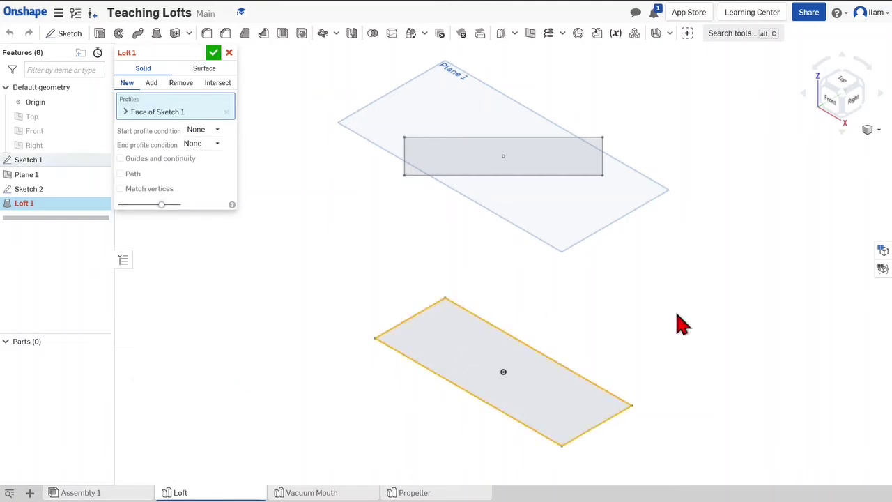
{"action": "left_click", "coordinate": [459, 154]}
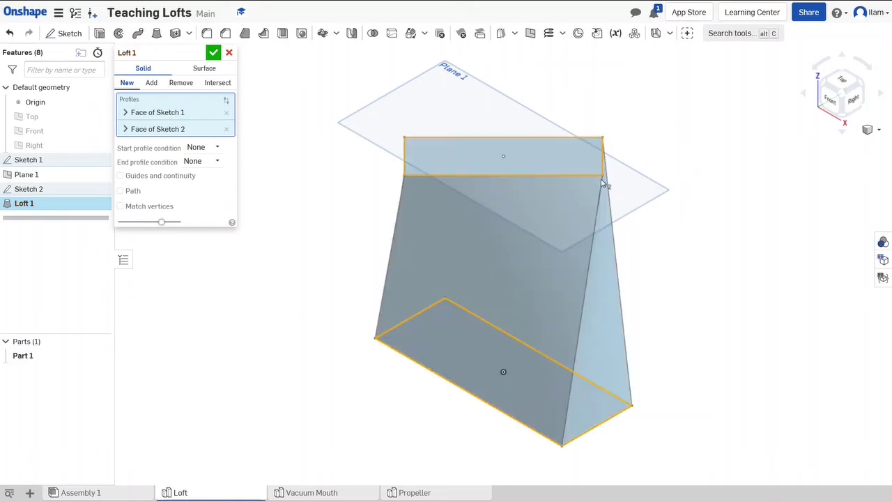
- Examine the loft preview from several angles to see how its sides twist between the two rectangular profiles
{"action": "right_click_drag", "start_coordinate": [602, 180], "coordinate": [607, 185]}
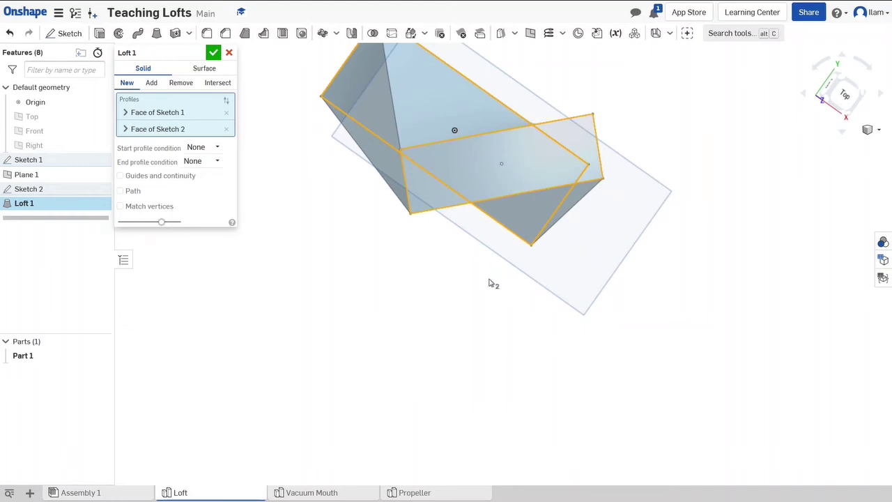
{"action": "right_click_drag", "start_coordinate": [488, 283], "coordinate": [545, 256]}
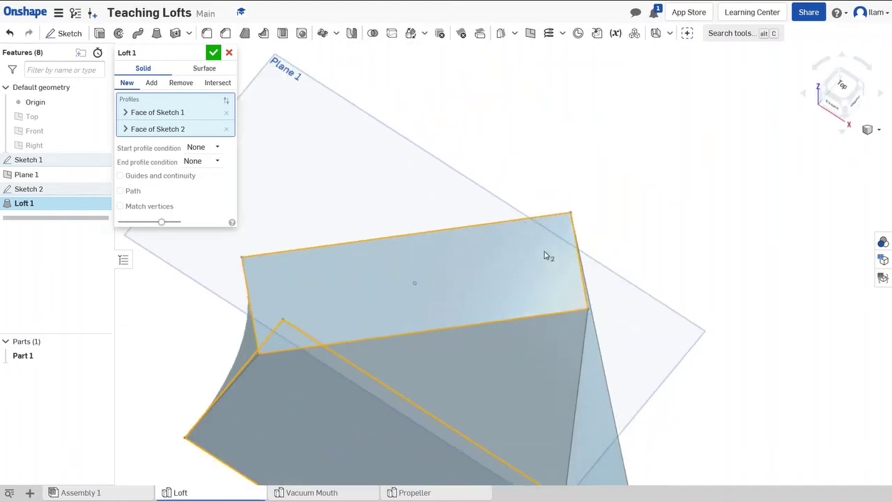
{"action": "scroll", "coordinate": [537, 275], "scroll_direction": "down", "scroll_amount": 3}
{"action": "scroll", "coordinate": [520, 345], "scroll_direction": "up", "scroll_amount": 5}
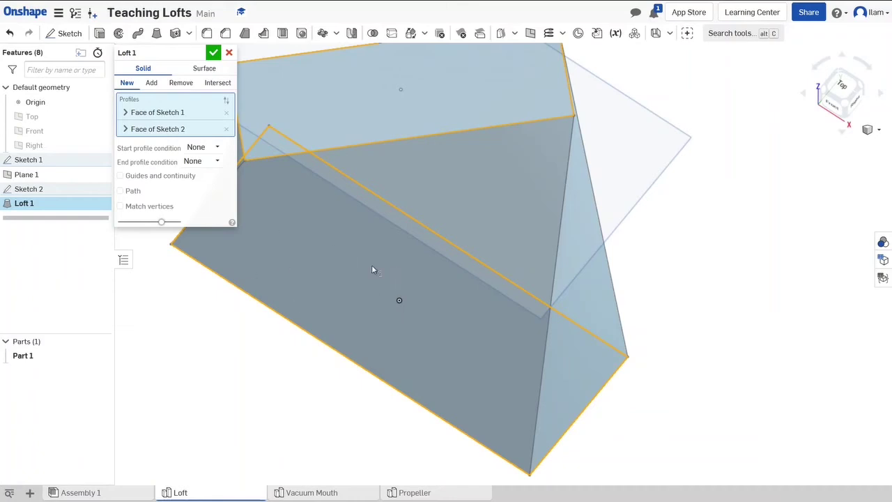
{"action": "middle_click_drag", "start_coordinate": [380, 305], "coordinate": [439, 331]}
{"action": "scroll", "coordinate": [396, 150], "scroll_direction": "up", "scroll_amount": 2}
{"action": "middle_click_drag", "start_coordinate": [401, 163], "coordinate": [439, 261]}
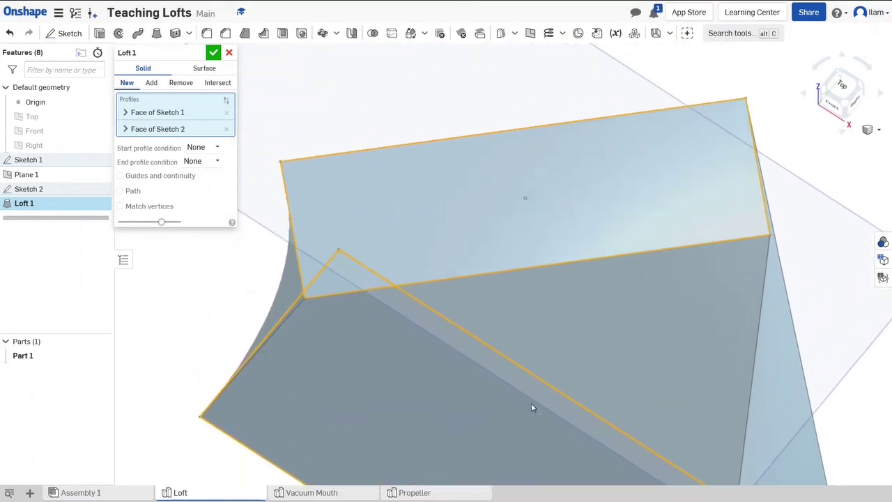
{"action": "right_click_drag", "start_coordinate": [499, 139], "coordinate": [385, 306]}
{"action": "scroll", "coordinate": [384, 307], "scroll_direction": "down", "scroll_amount": 3}
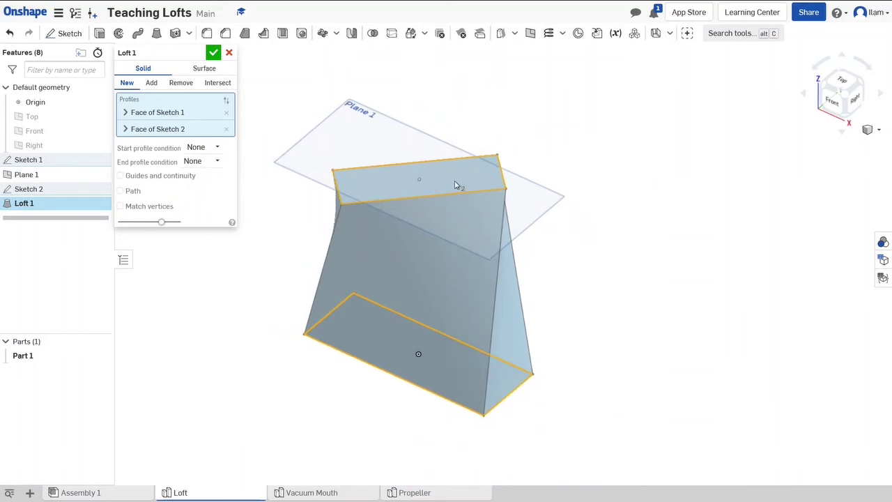
{"action": "scroll", "coordinate": [456, 228], "scroll_direction": "down", "scroll_amount": 3}
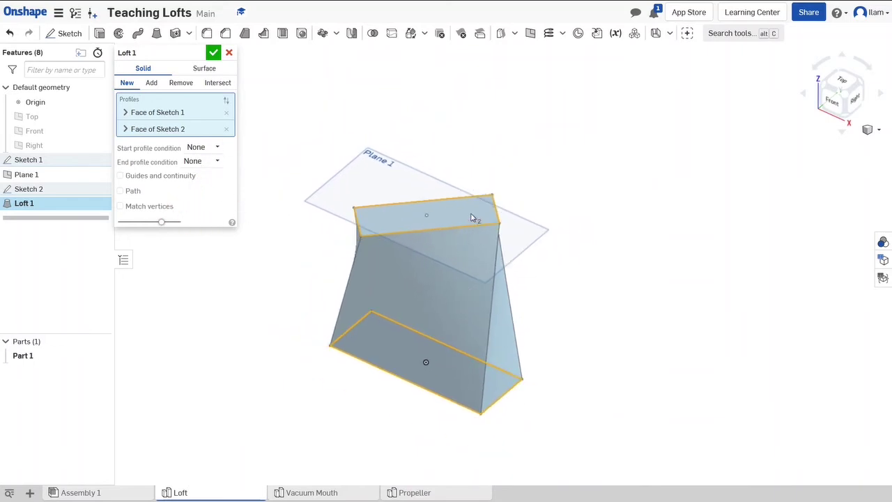
- Accept the solid loft between the faces of Sketch 1 and Sketch 2
{"action": "scroll", "coordinate": [472, 230], "scroll_direction": "up", "scroll_amount": 2}
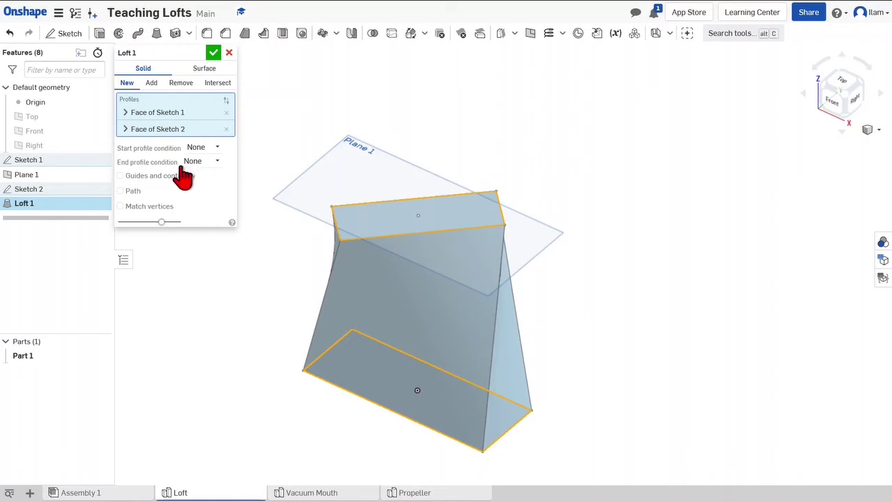
{"action": "right_click_drag", "start_coordinate": [175, 144], "coordinate": [450, 171]}
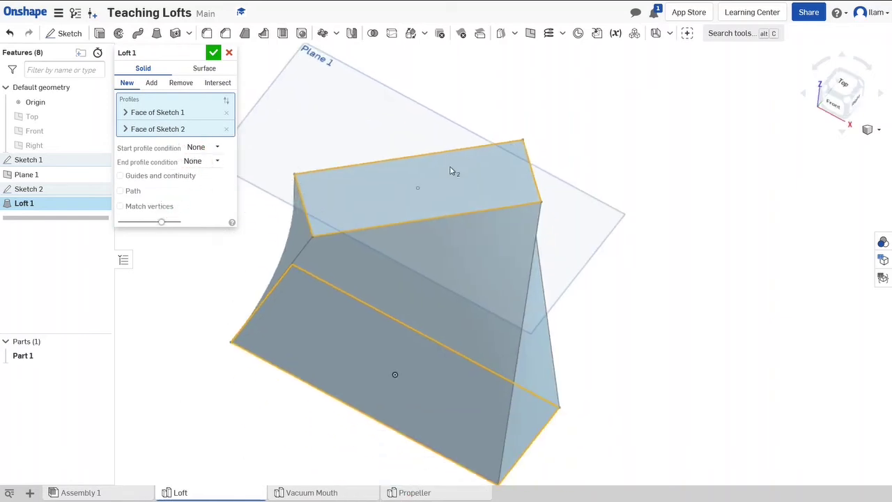
{"action": "left_click", "coordinate": [214, 55]}
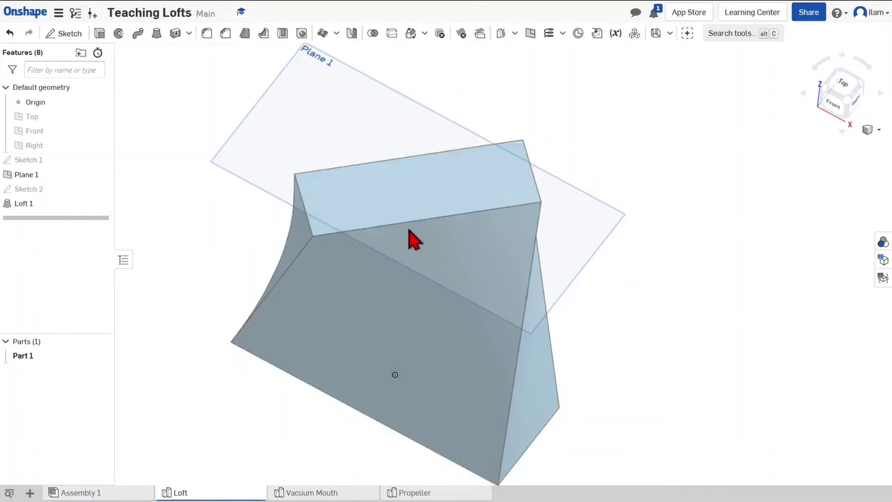
- Inspect the finished twisted loft, ending in an isometric view of the whole part
{"action": "scroll", "coordinate": [412, 249], "scroll_direction": "down", "scroll_amount": 3}
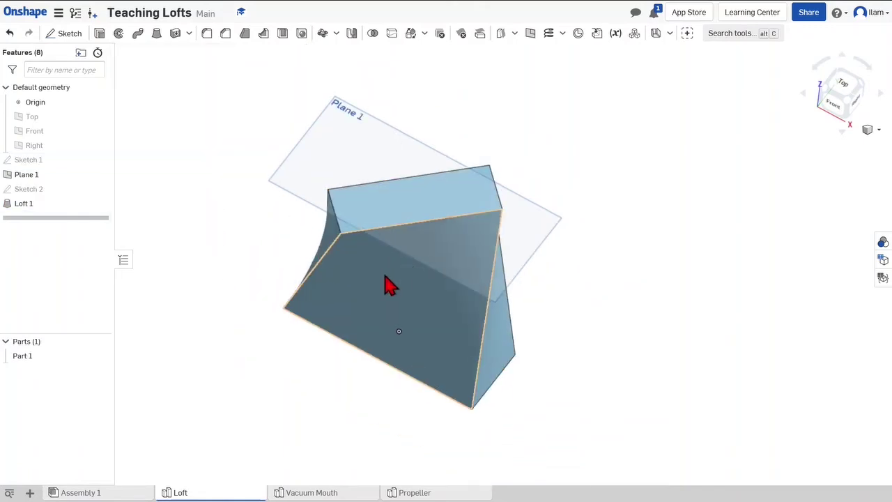
{"action": "scroll", "coordinate": [386, 276], "scroll_direction": "up", "scroll_amount": 2}
{"action": "double_click", "coordinate": [84, 206]}
{"action": "middle_click_drag", "start_coordinate": [382, 232], "coordinate": [408, 257]}
{"action": "scroll", "coordinate": [412, 252], "scroll_direction": "down", "scroll_amount": 3}
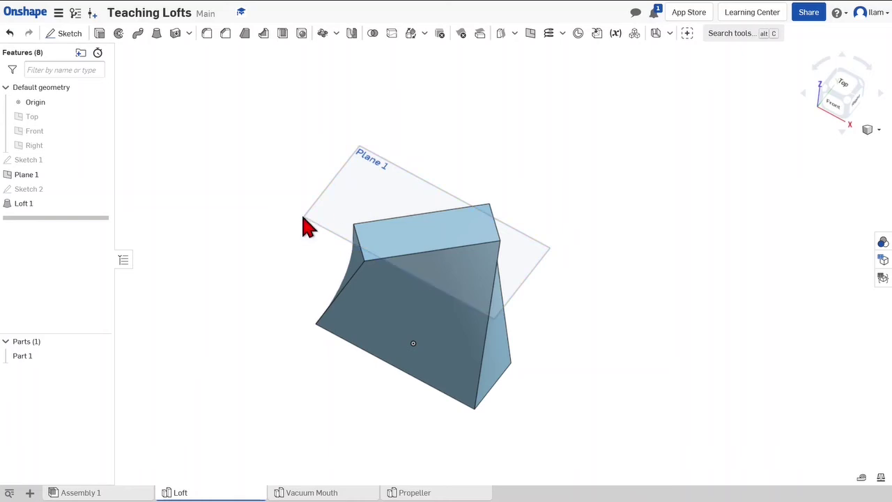
{"action": "left_click", "coordinate": [349, 202]}
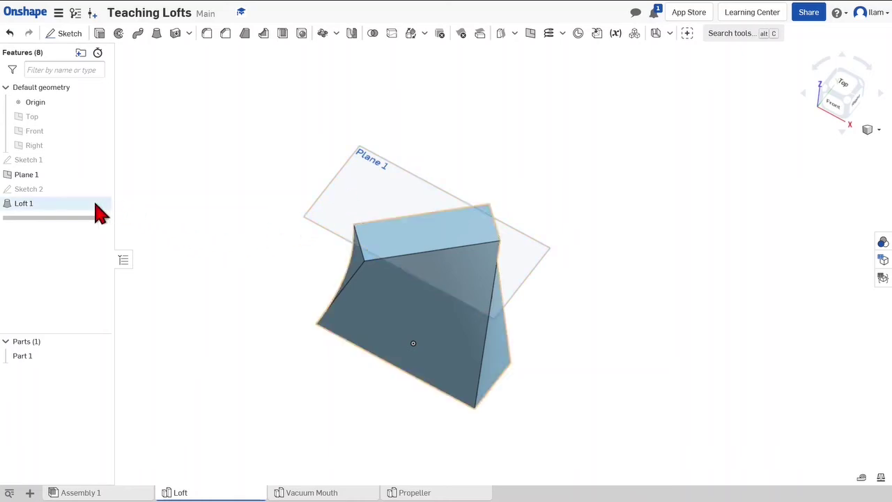
{"action": "scroll", "coordinate": [307, 381], "scroll_direction": "down", "scroll_amount": 2}
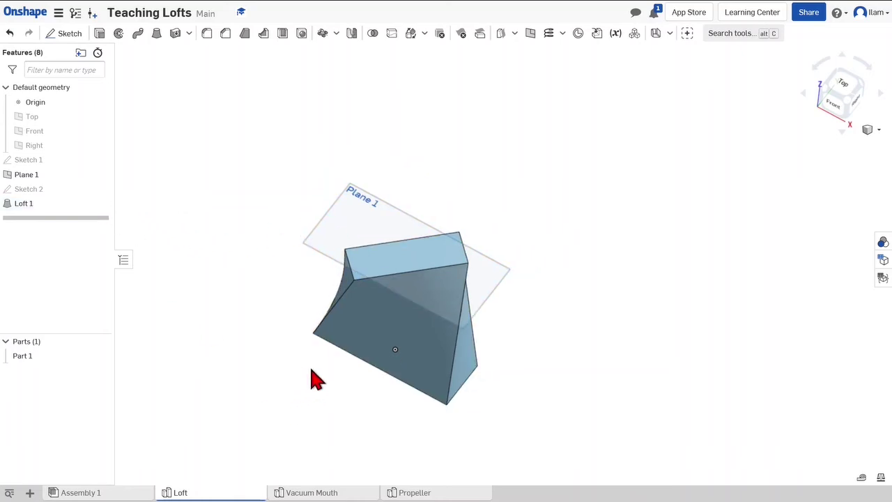
{"action": "key", "text": "shift+7"}
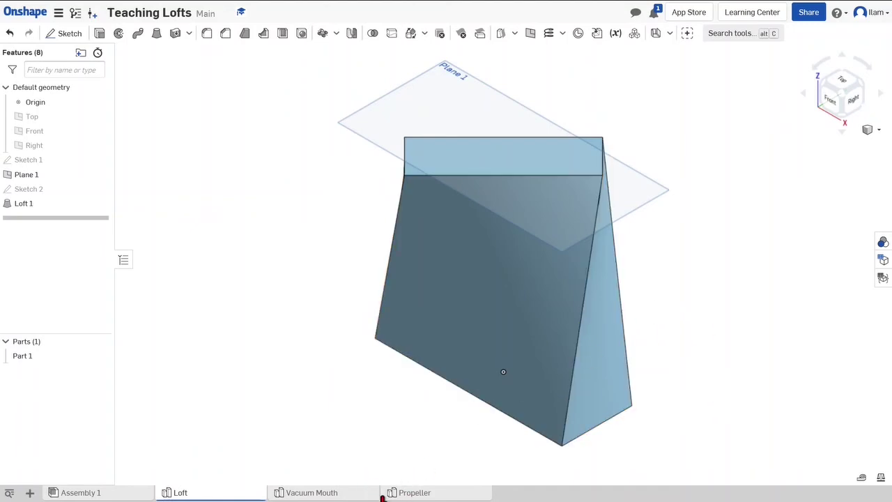
- Open the Vacuum Mouth part studio and review the definitions of Plane 1 and Sketch 3, leaving both unchanged
{"action": "left_click", "coordinate": [332, 493]}
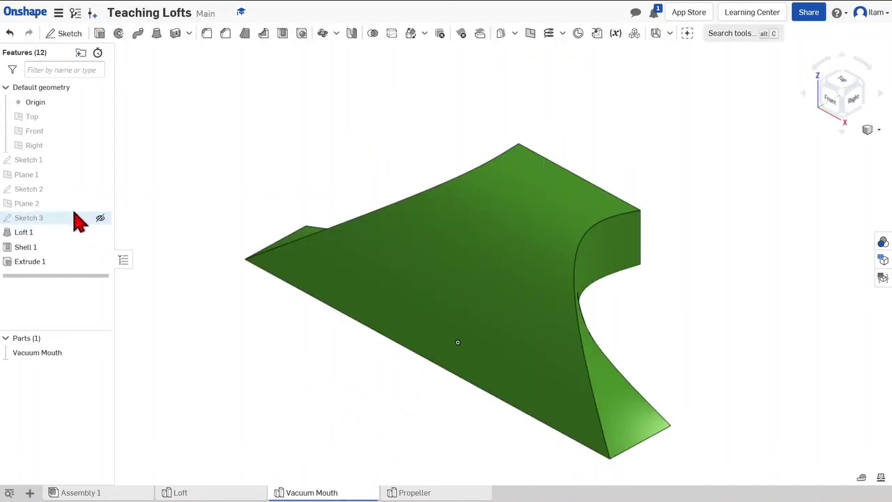
{"action": "double_click", "coordinate": [40, 177]}
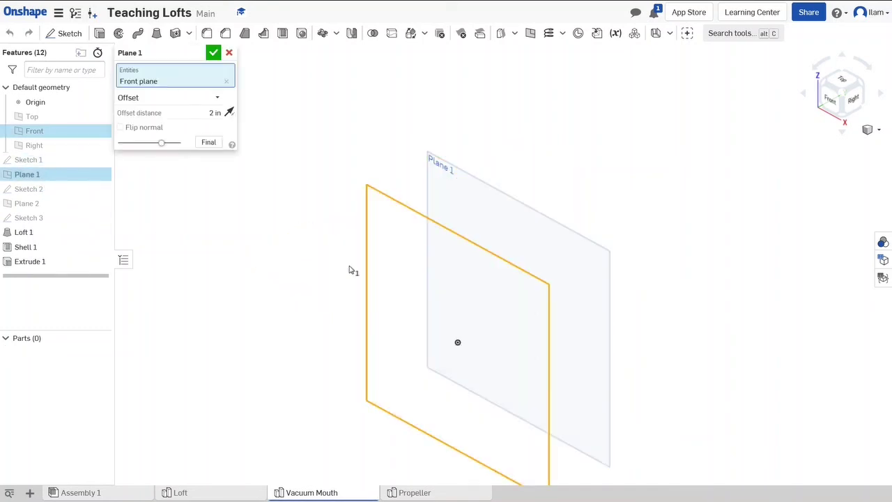
{"action": "left_click", "coordinate": [213, 53]}
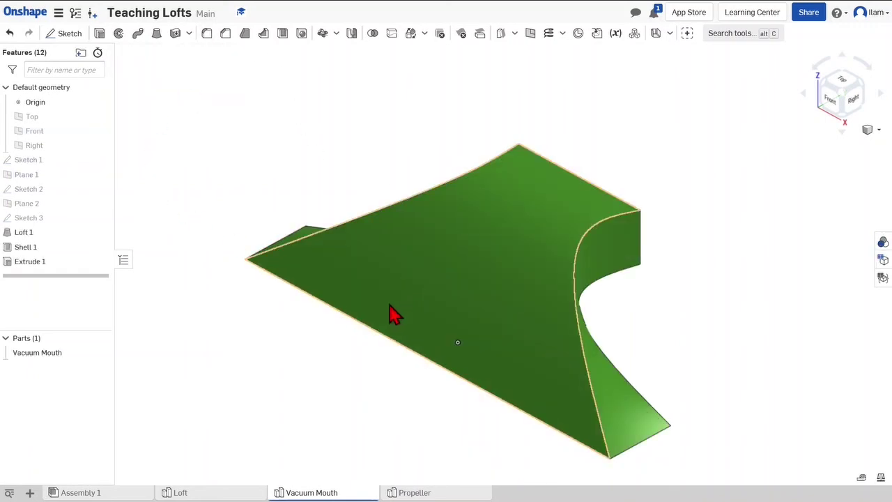
{"action": "double_click", "coordinate": [49, 219]}
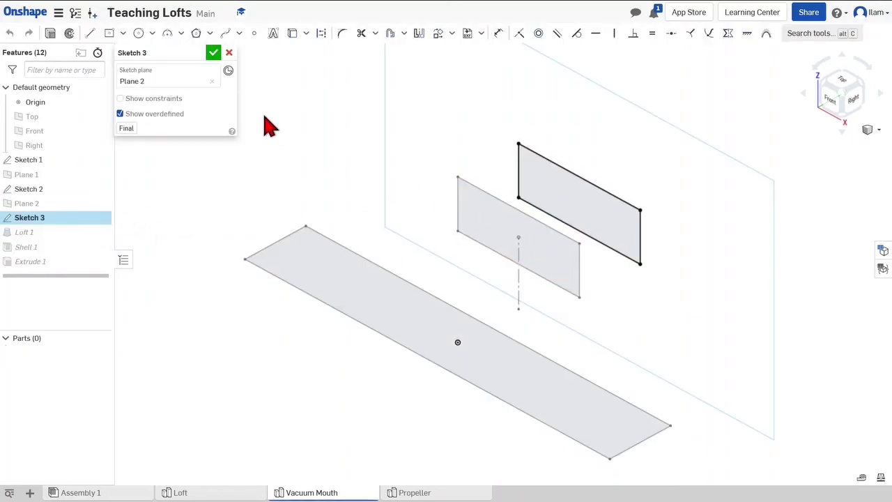
{"action": "left_click", "coordinate": [213, 53]}
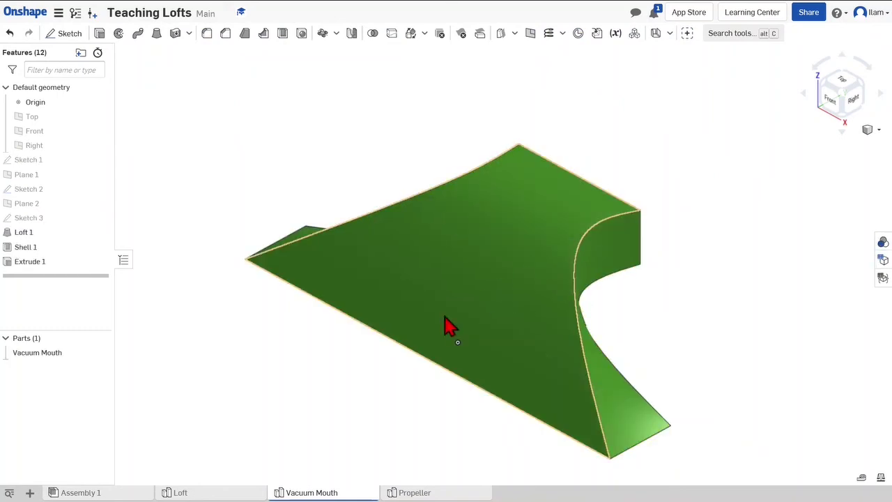
- Examine the hollow vacuum mouth's open ends and curved sides from several angles, then return to the isometric view
{"action": "right_click_drag", "start_coordinate": [603, 289], "coordinate": [552, 260]}
{"action": "scroll", "coordinate": [501, 370], "scroll_direction": "up", "scroll_amount": 5}
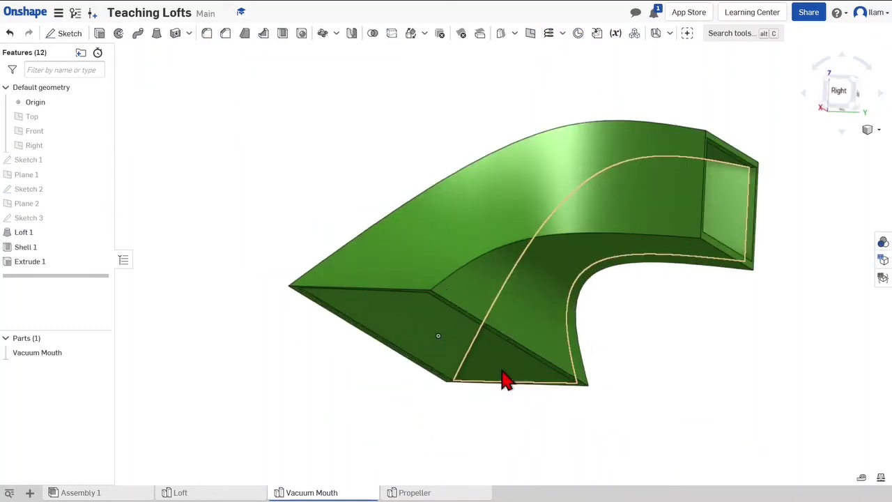
{"action": "scroll", "coordinate": [478, 384], "scroll_direction": "down", "scroll_amount": 5}
{"action": "right_click_drag", "start_coordinate": [479, 309], "coordinate": [471, 328]}
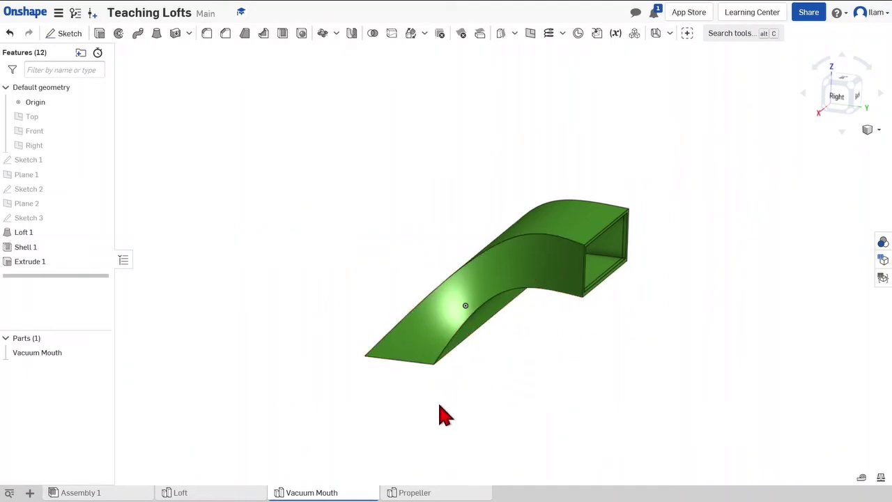
{"action": "key", "text": "shift+7"}
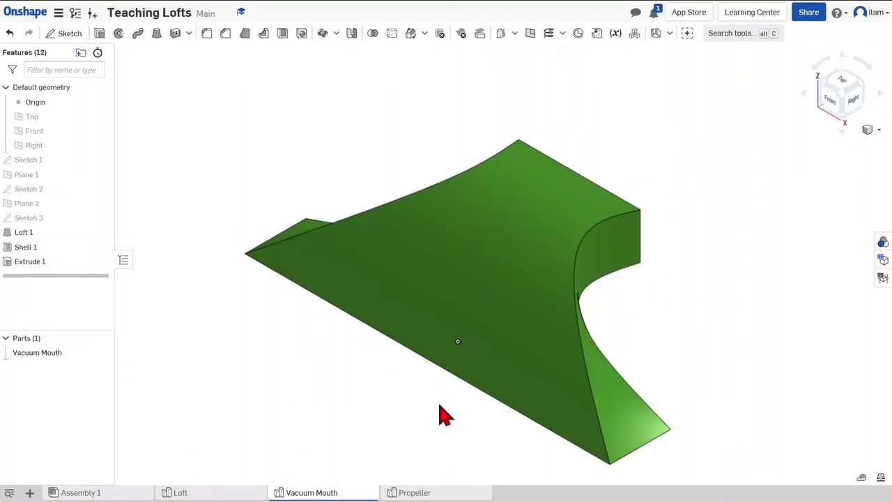
- Open the Propeller part studio and examine the hub and twisted blades from several angles
{"action": "left_click", "coordinate": [416, 492]}
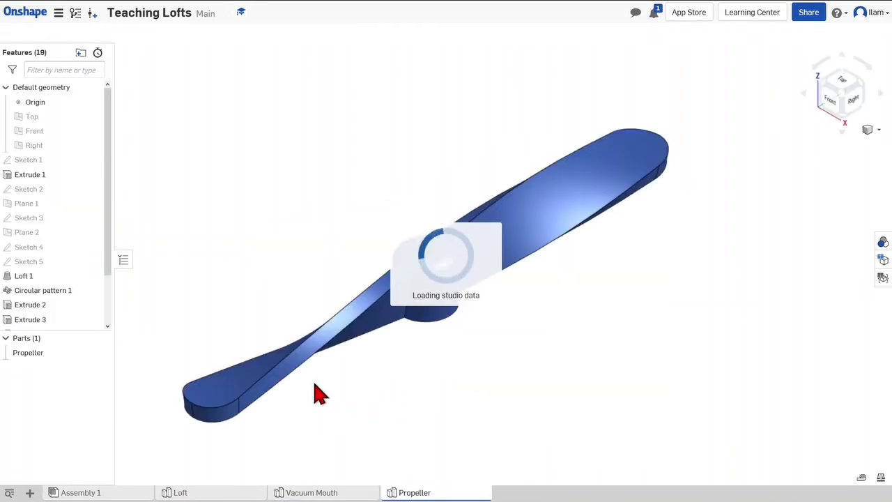
{"action": "right_click_drag", "start_coordinate": [319, 346], "coordinate": [319, 377]}
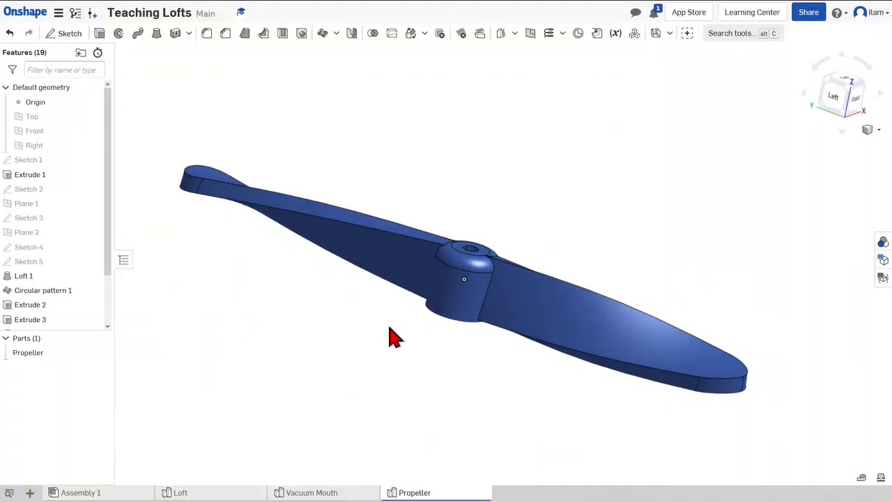
{"action": "right_click_drag", "start_coordinate": [394, 334], "coordinate": [493, 243]}
{"action": "scroll", "coordinate": [494, 243], "scroll_direction": "up", "scroll_amount": 3}
{"action": "right_click_drag", "start_coordinate": [437, 284], "coordinate": [460, 284]}
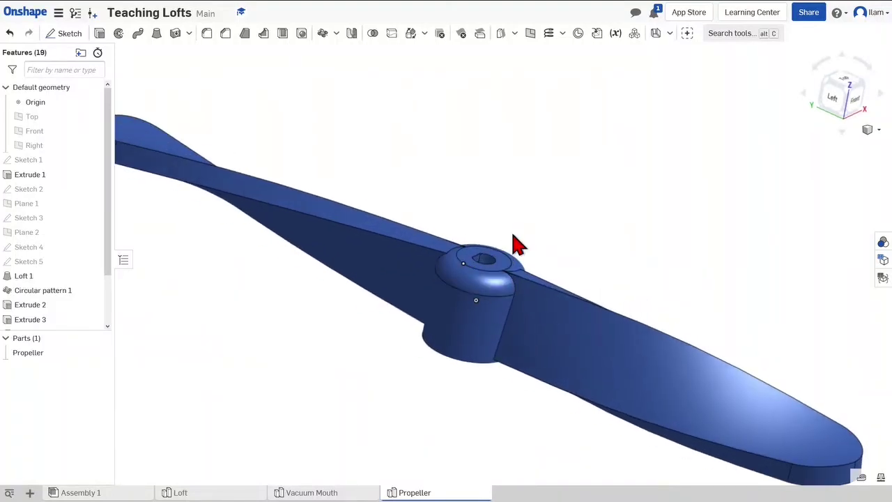
{"action": "right_click_drag", "start_coordinate": [516, 241], "coordinate": [516, 247]}
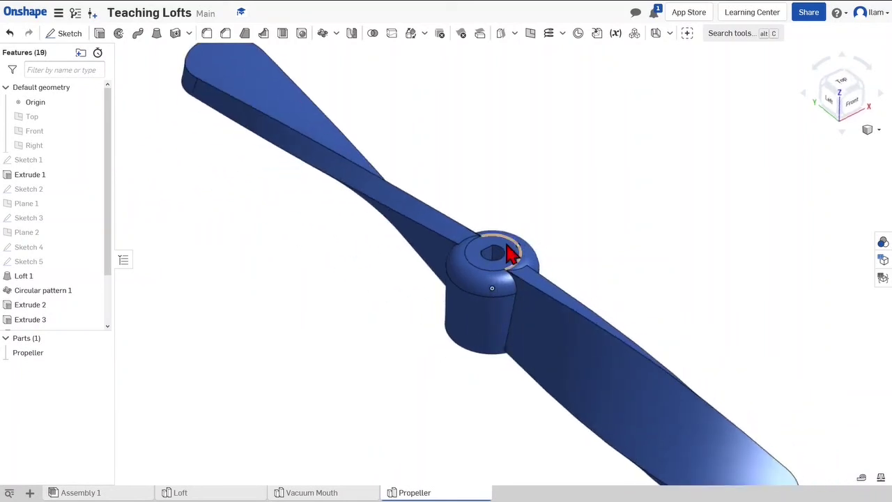
- Highlight the propeller's Loft 1 feature to identify the geometry it forms, then clear the selection
{"action": "scroll", "coordinate": [77, 251], "scroll_direction": "down", "scroll_amount": 3}
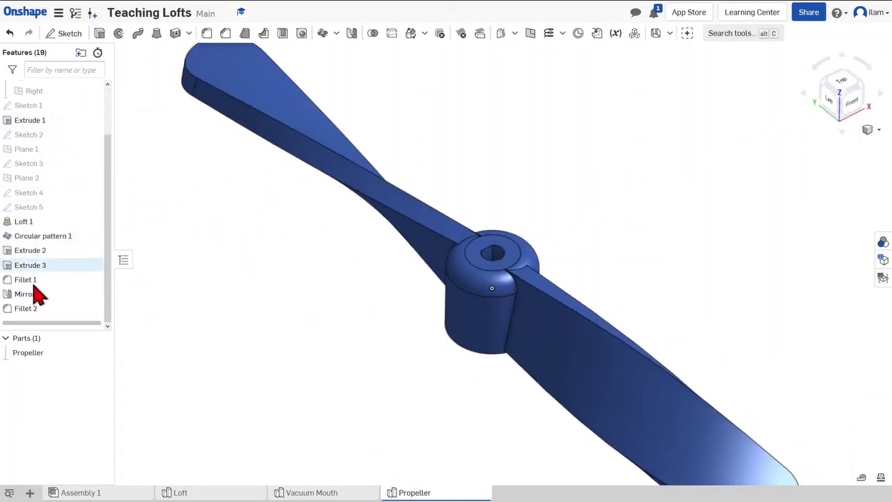
{"action": "left_click", "coordinate": [41, 220]}
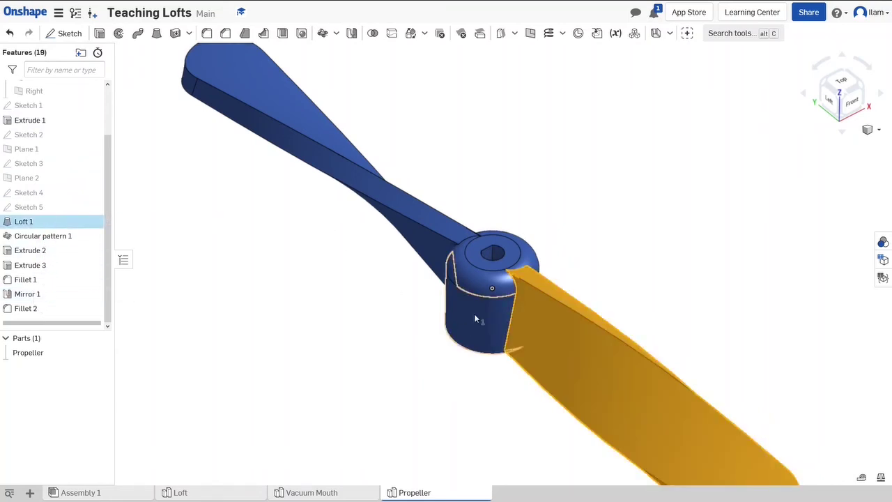
{"action": "scroll", "coordinate": [334, 314], "scroll_direction": "down", "scroll_amount": 5}
{"action": "left_click", "coordinate": [92, 225]}
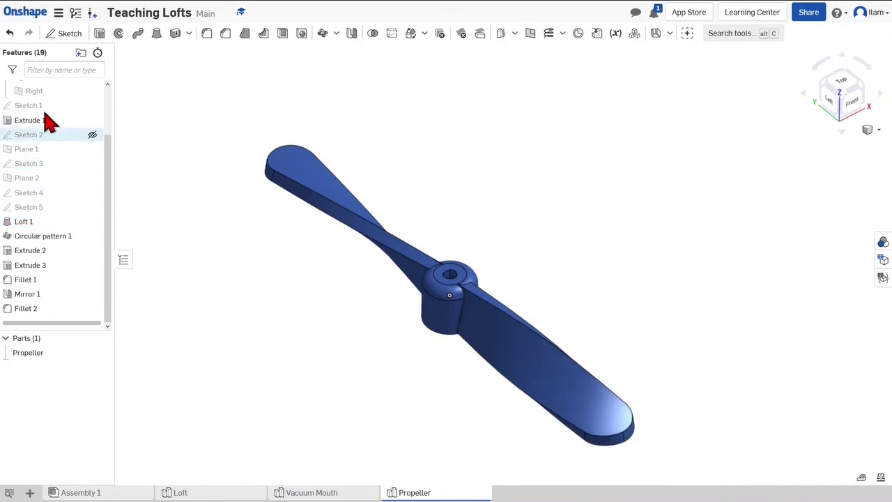
- Examine the twist of the propeller blades toward their tips, including a view straight from the front
{"action": "middle_click_drag", "start_coordinate": [483, 346], "coordinate": [459, 311]}
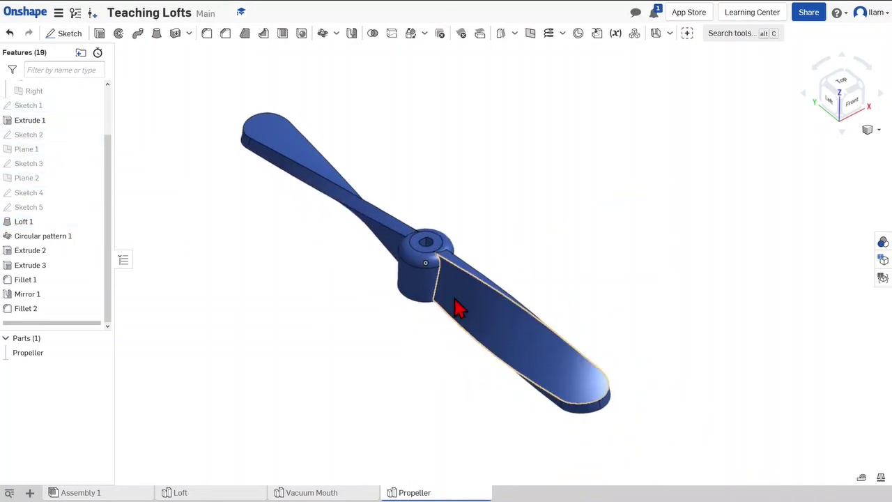
{"action": "scroll", "coordinate": [454, 296], "scroll_direction": "up", "scroll_amount": 2}
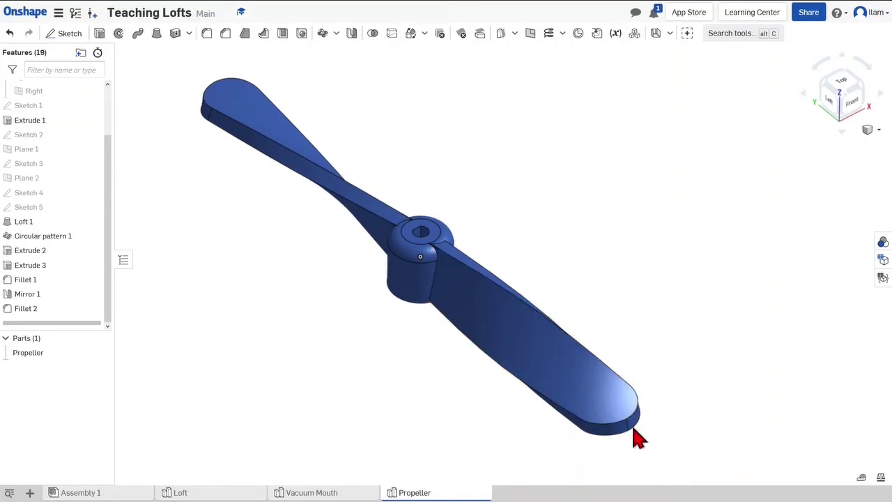
{"action": "scroll", "coordinate": [628, 443], "scroll_direction": "up", "scroll_amount": 3}
{"action": "right_click_drag", "start_coordinate": [613, 454], "coordinate": [585, 424]}
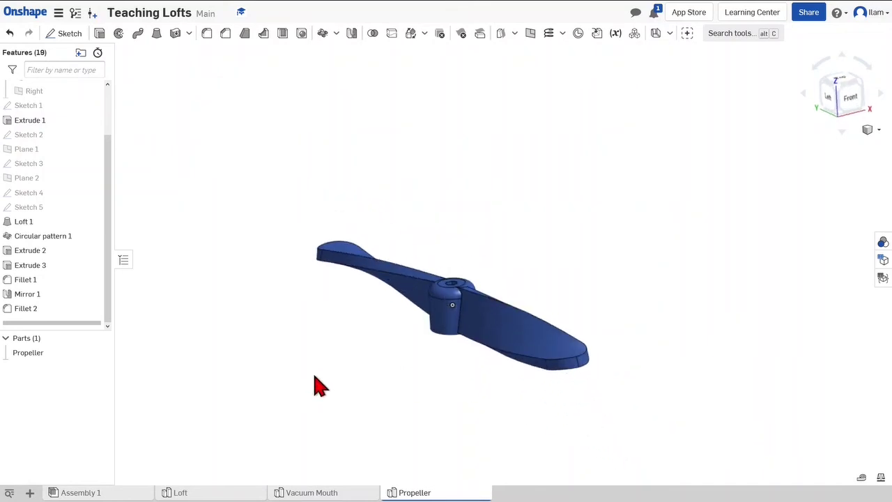
{"action": "left_click", "coordinate": [862, 105]}
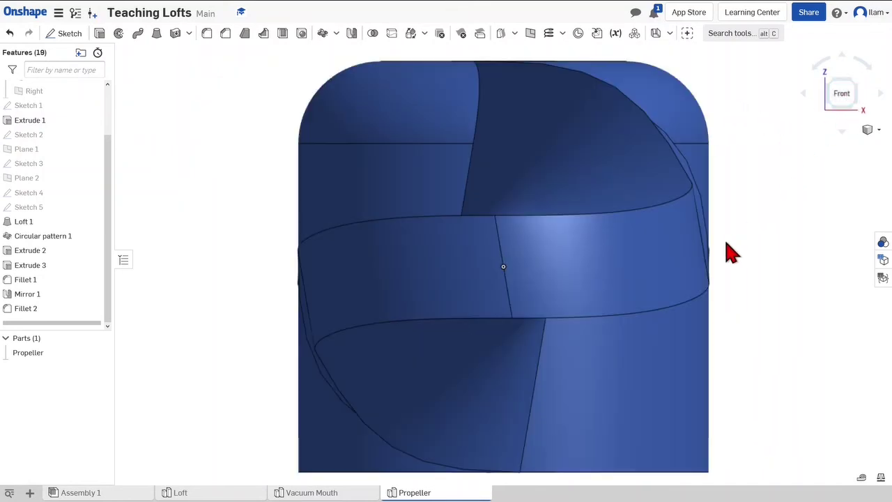
{"action": "scroll", "coordinate": [713, 285], "scroll_direction": "up", "scroll_amount": 5}
{"action": "key", "text": "shift+7"}
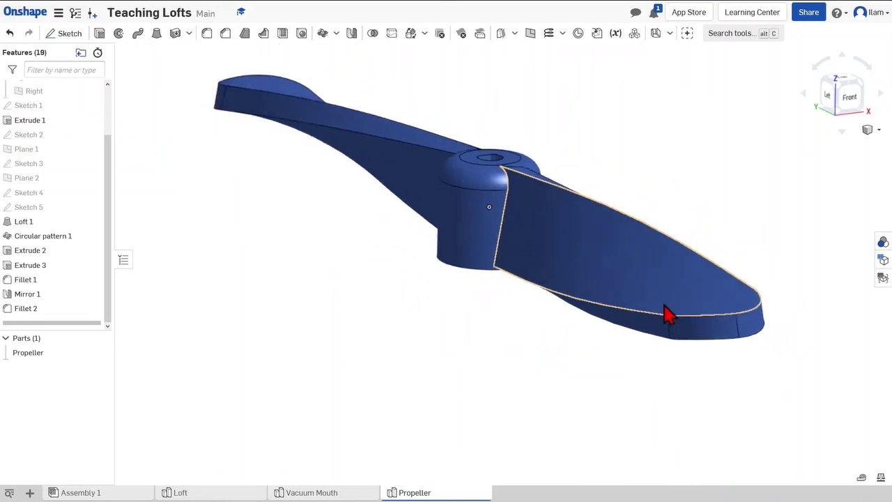